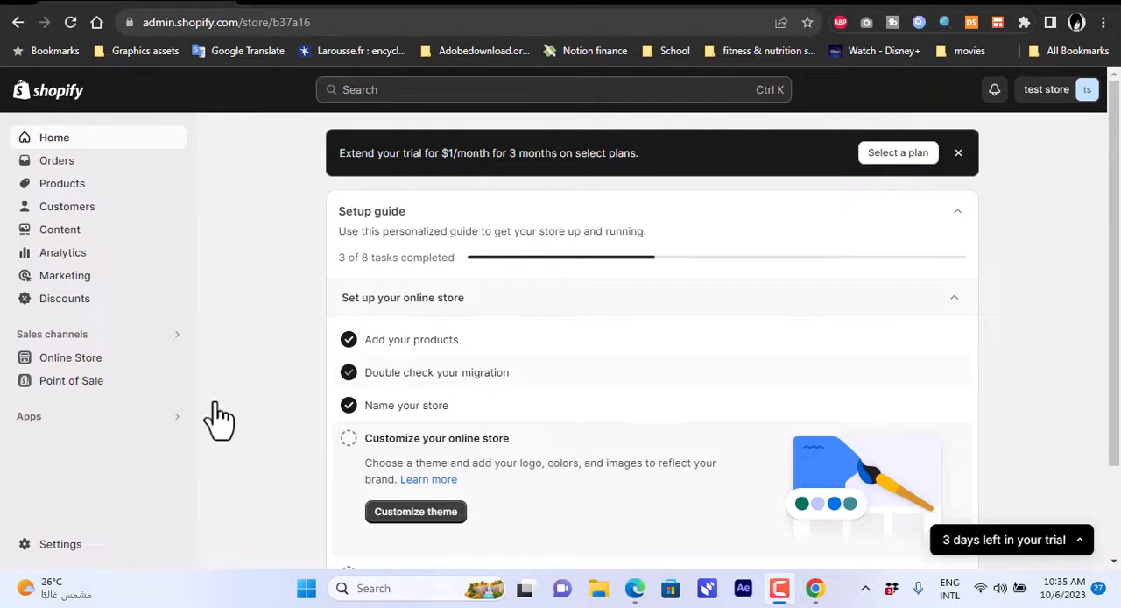
left_click(347, 5)
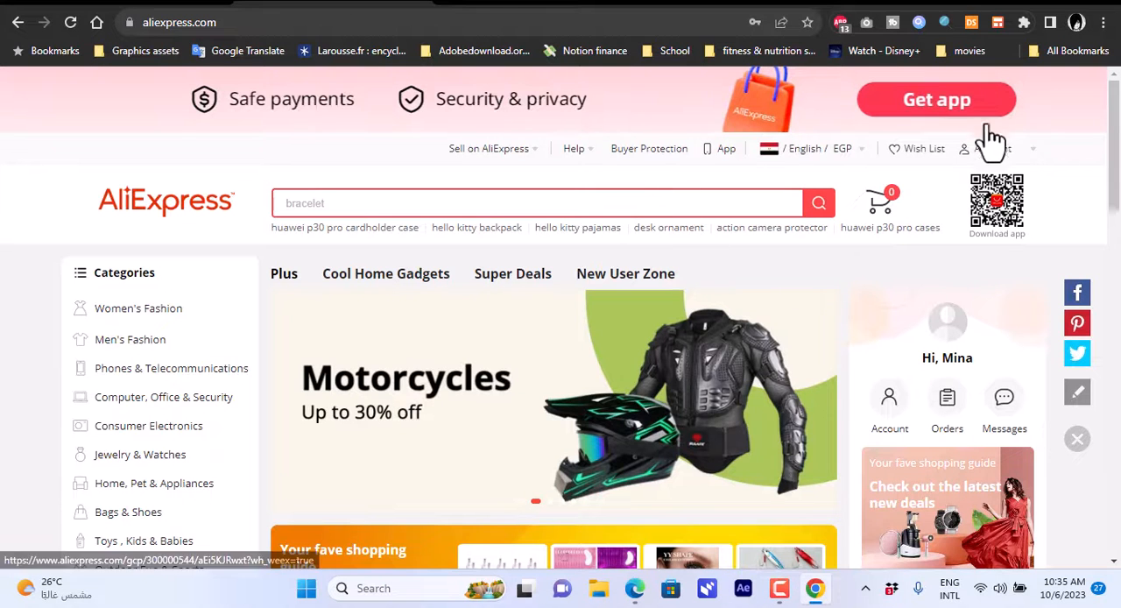
mouse_move(986, 153)
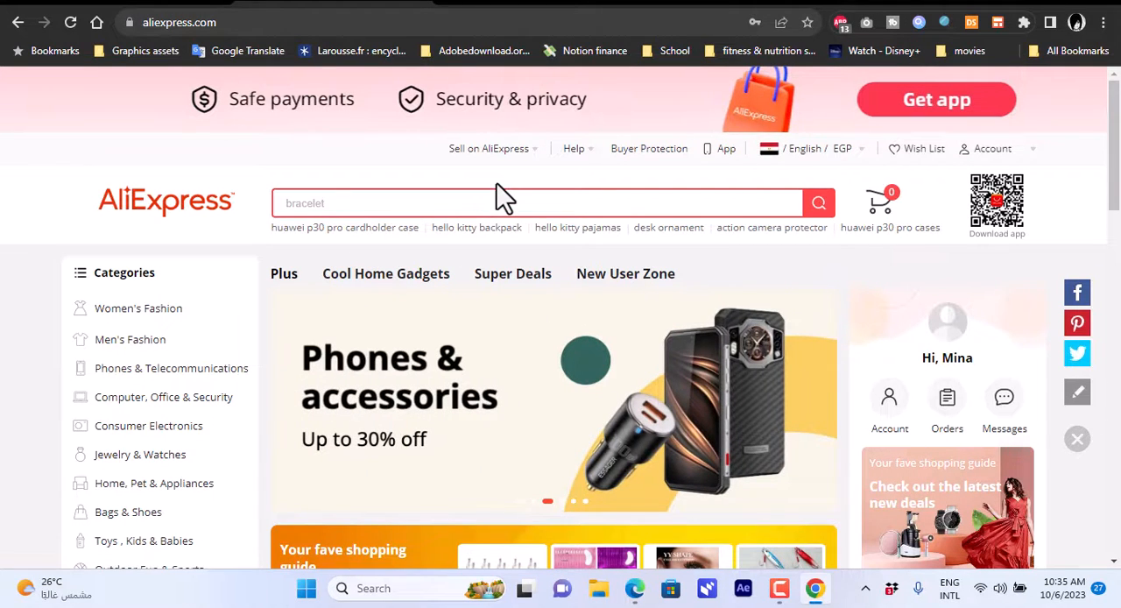
left_click(158, 2)
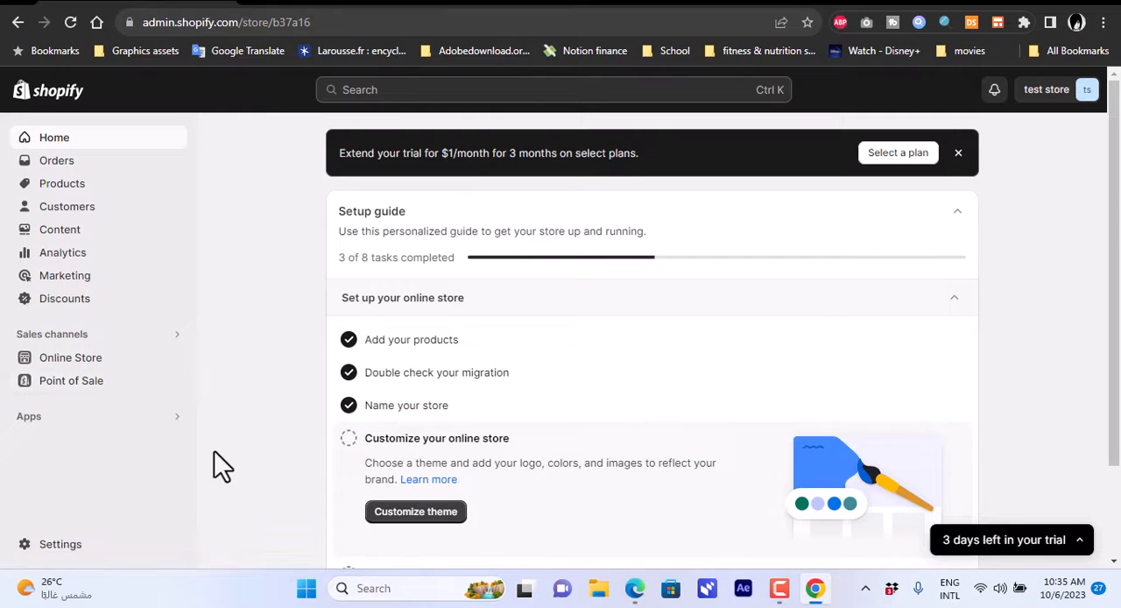
Search the Shopify App Store for "dsers" from the store's app search.
left_click(32, 424)
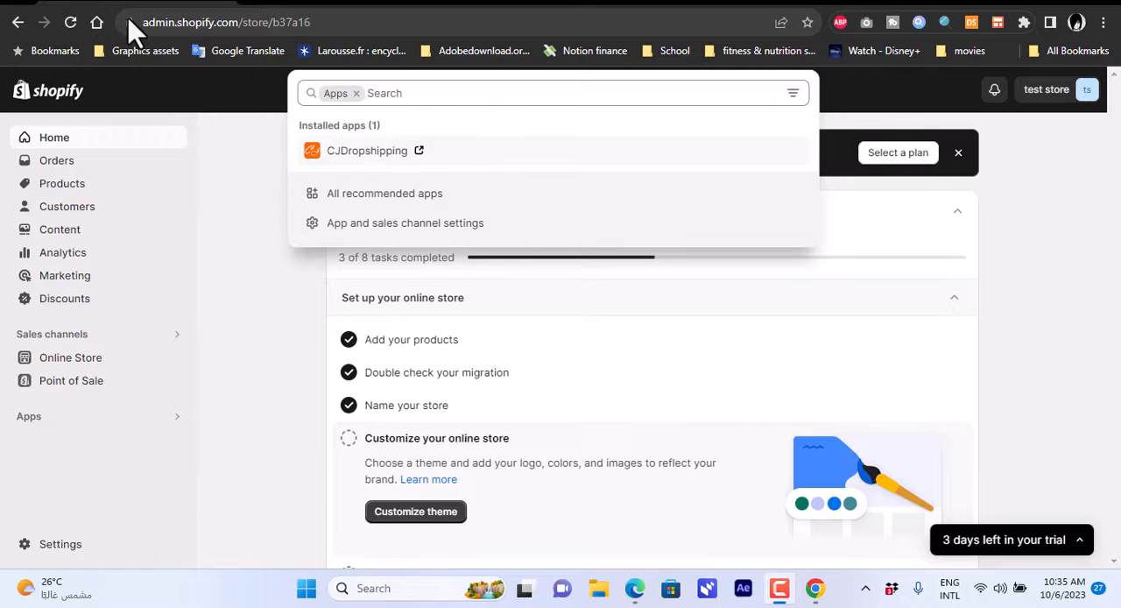
left_click(412, 103)
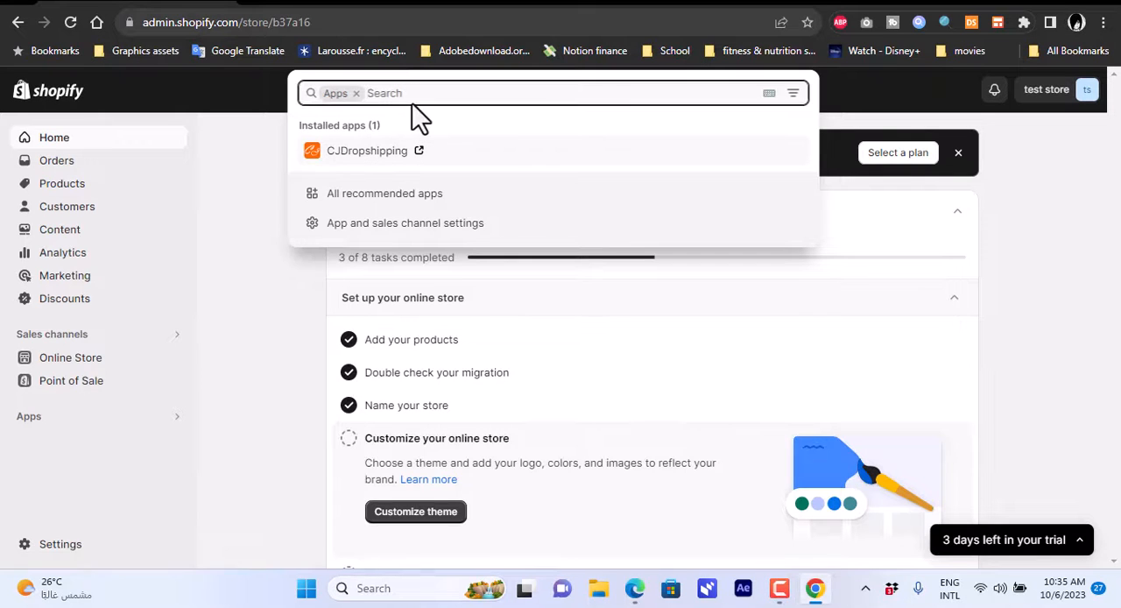
type("dsers")
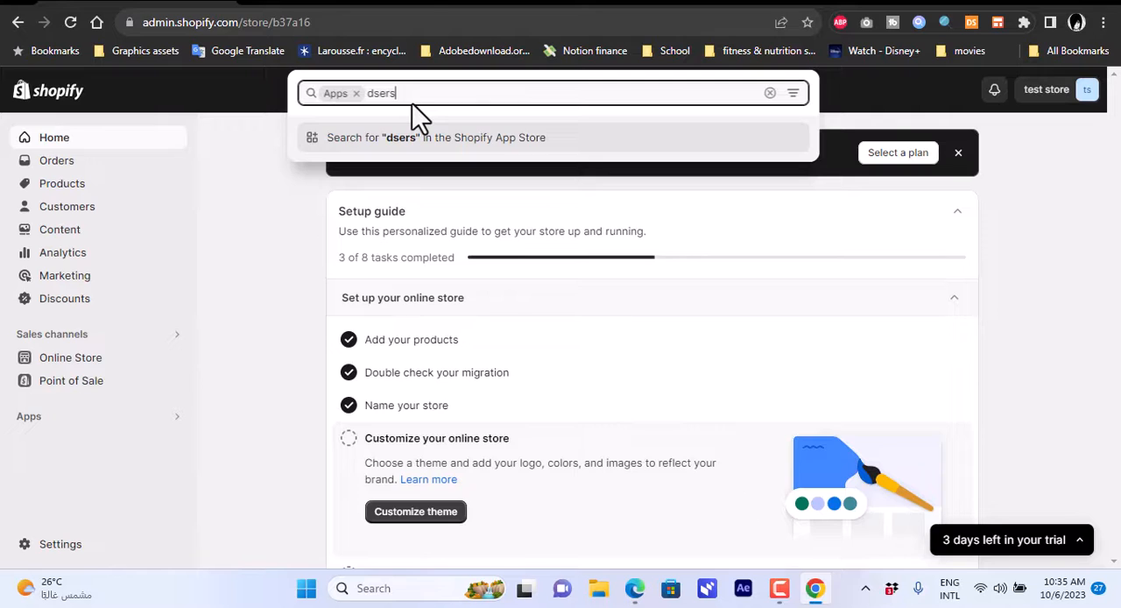
key("Return")
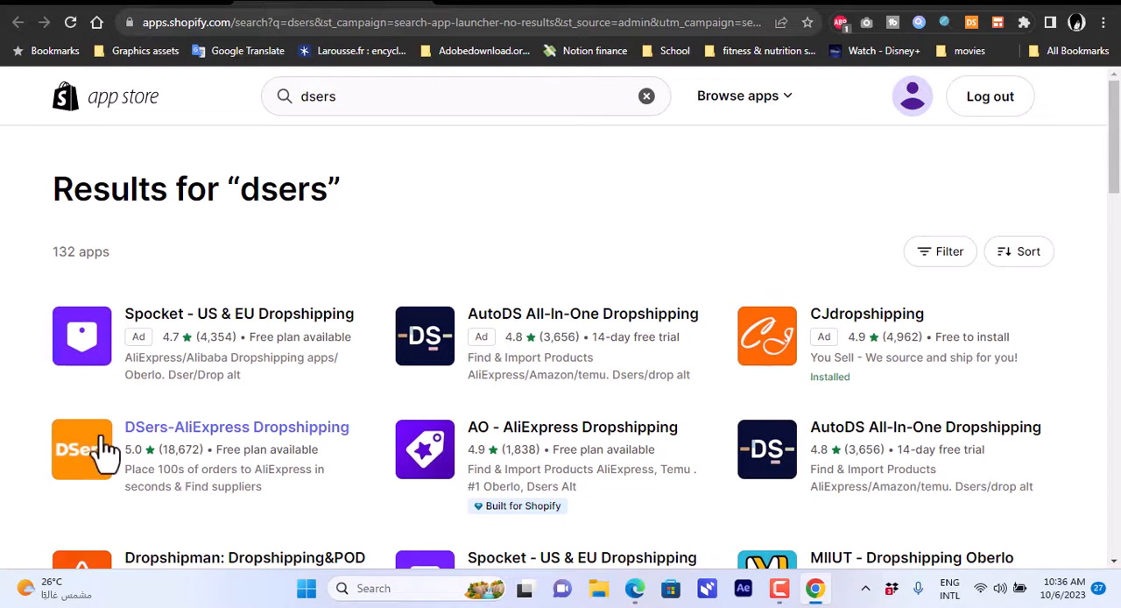
Install the DSers-AliExpress Dropshipping app on the test store and approve its access request.
left_click(236, 436)
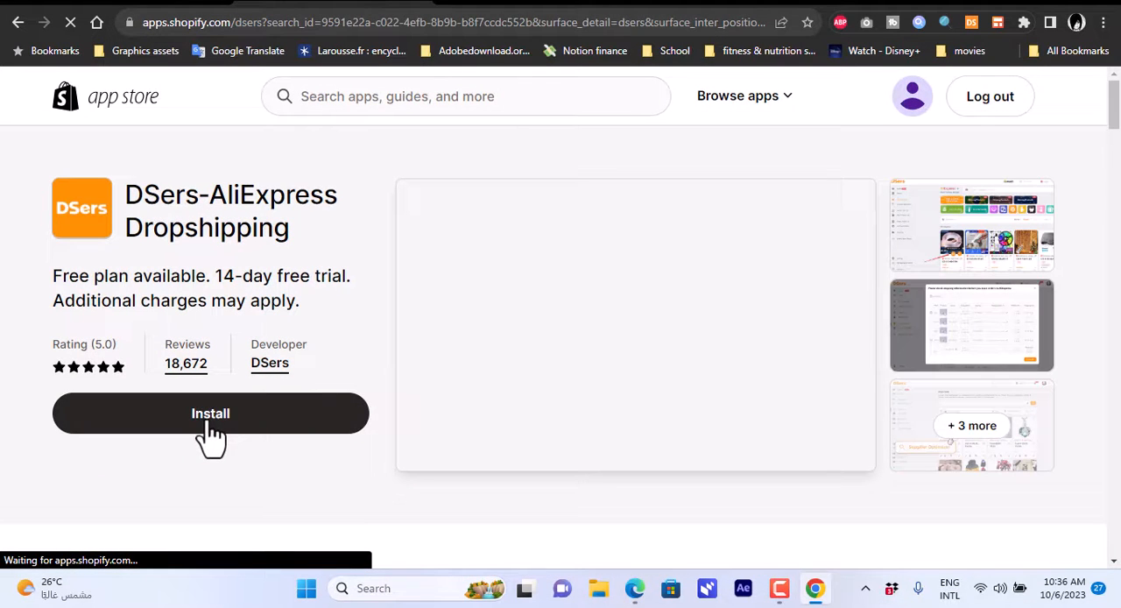
left_click(209, 420)
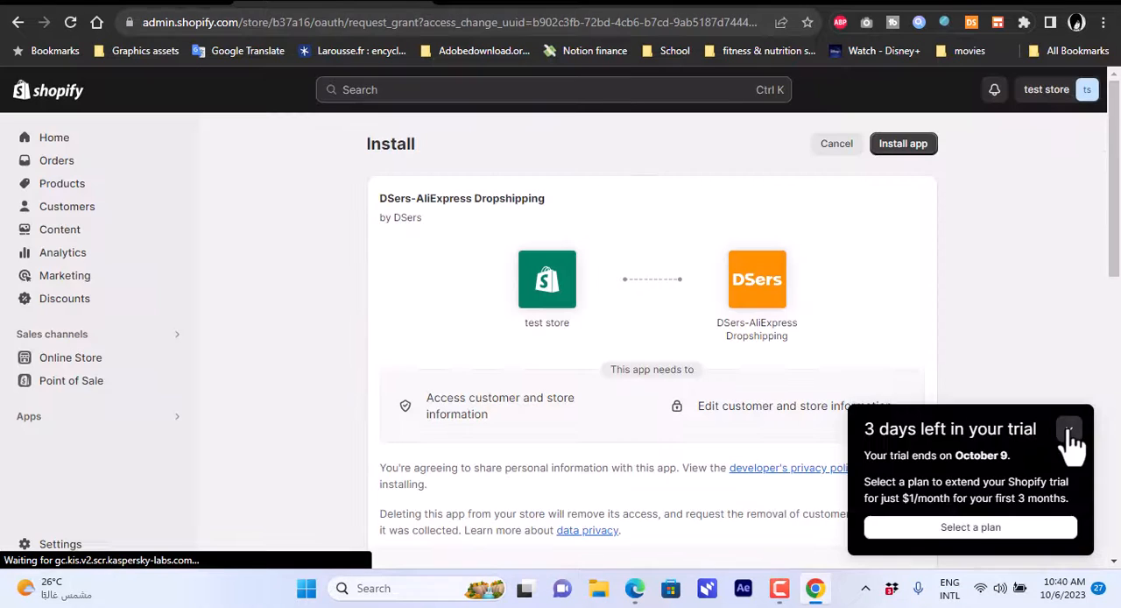
left_click(1068, 430)
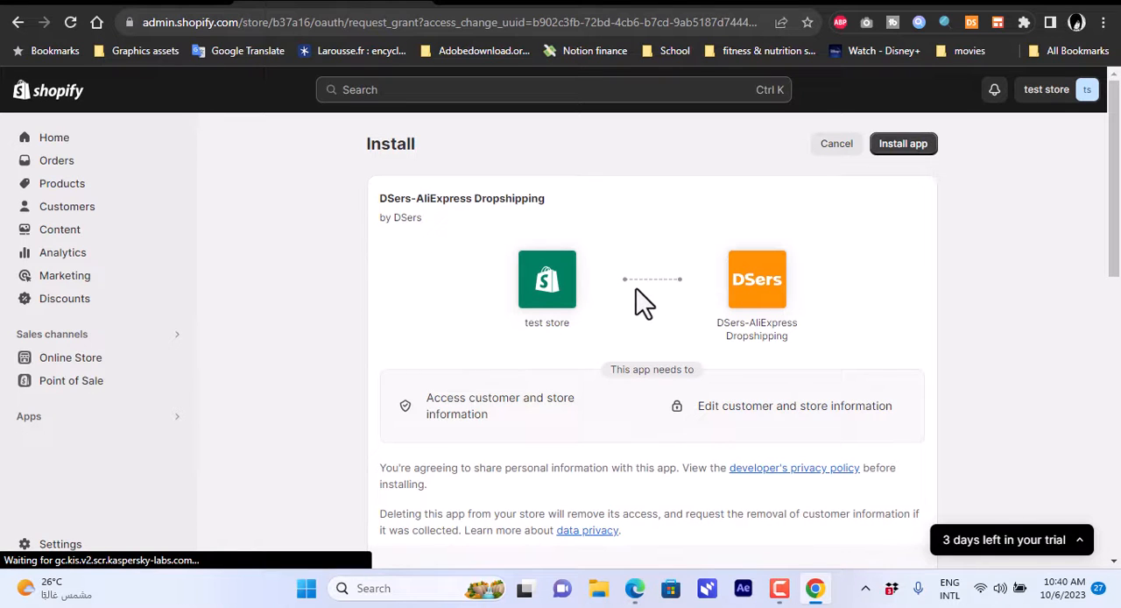
left_click(902, 147)
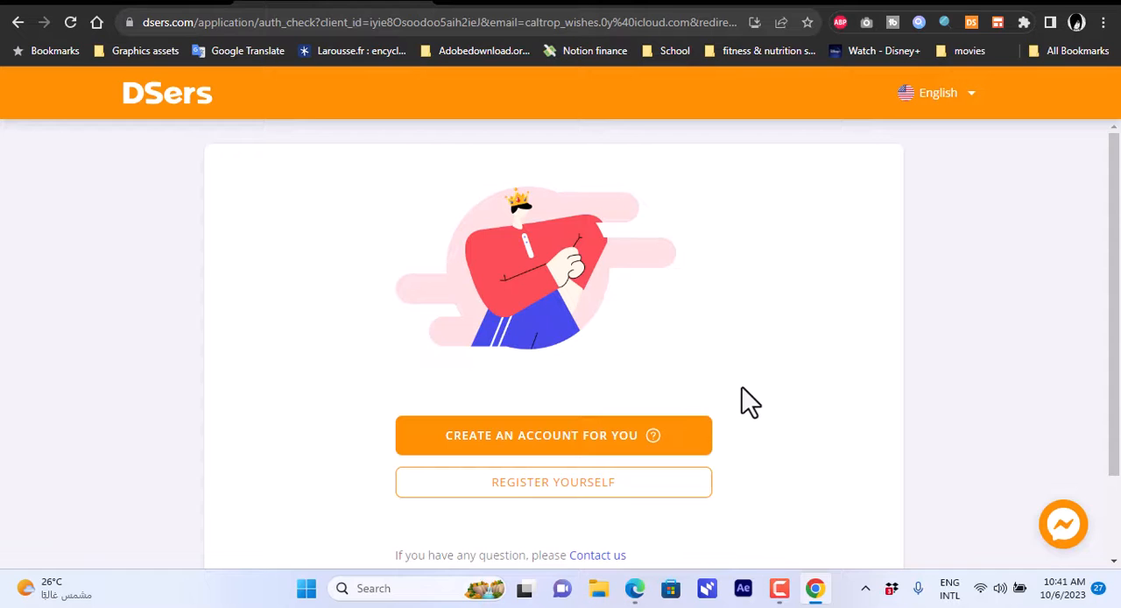
Create a DSers account for the store, compare the plans and start with the free Basic plan.
scroll(742, 389, "down", 1)
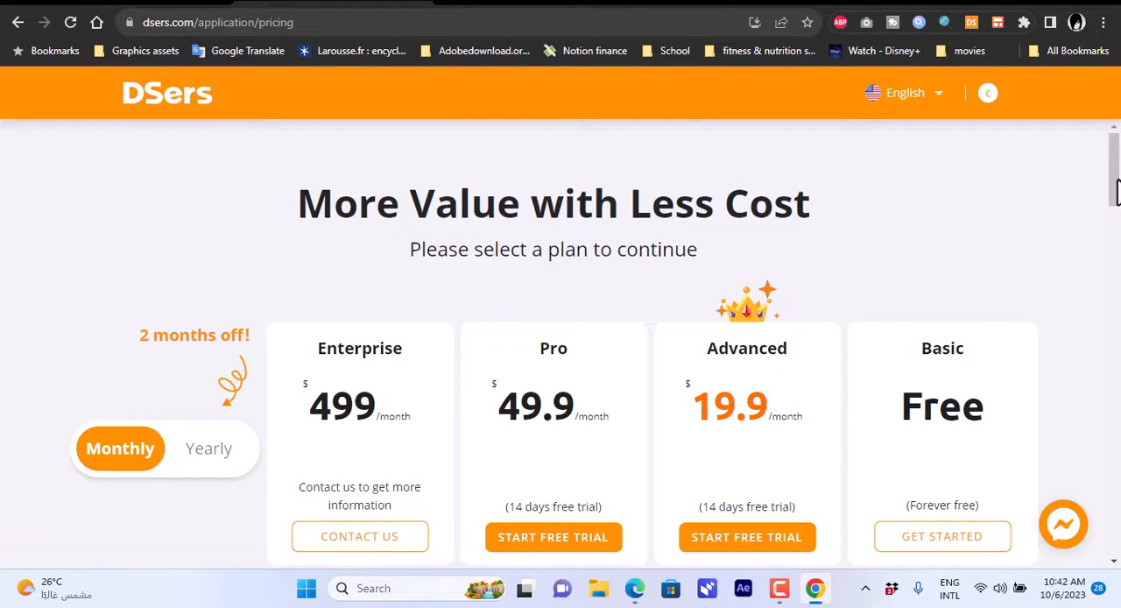
scroll(1115, 207, "down", 2)
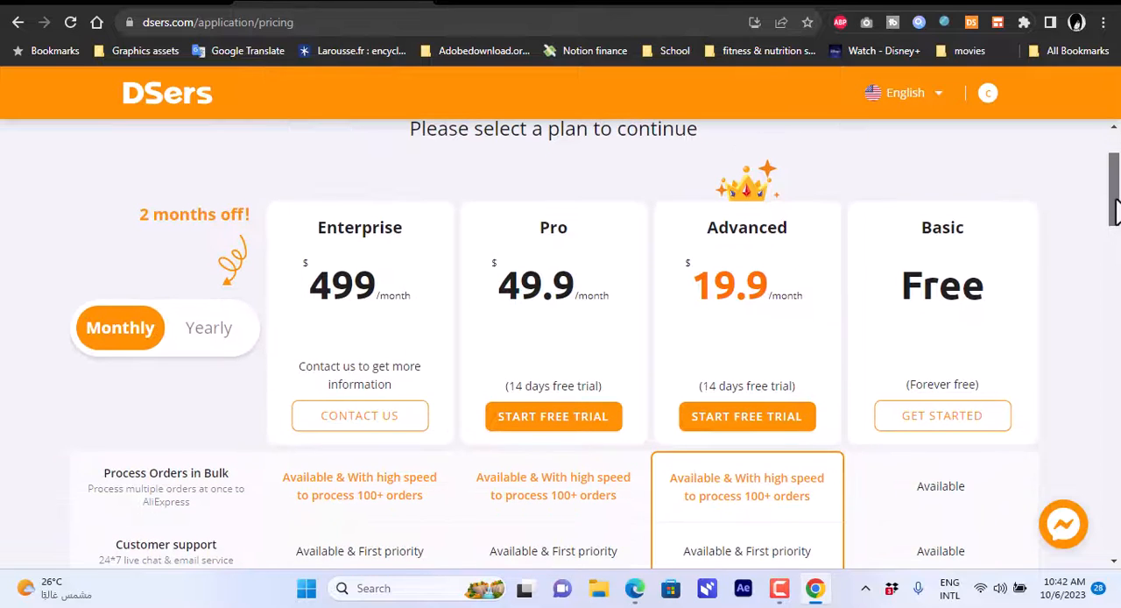
left_click_drag(1114, 201, 1115, 199)
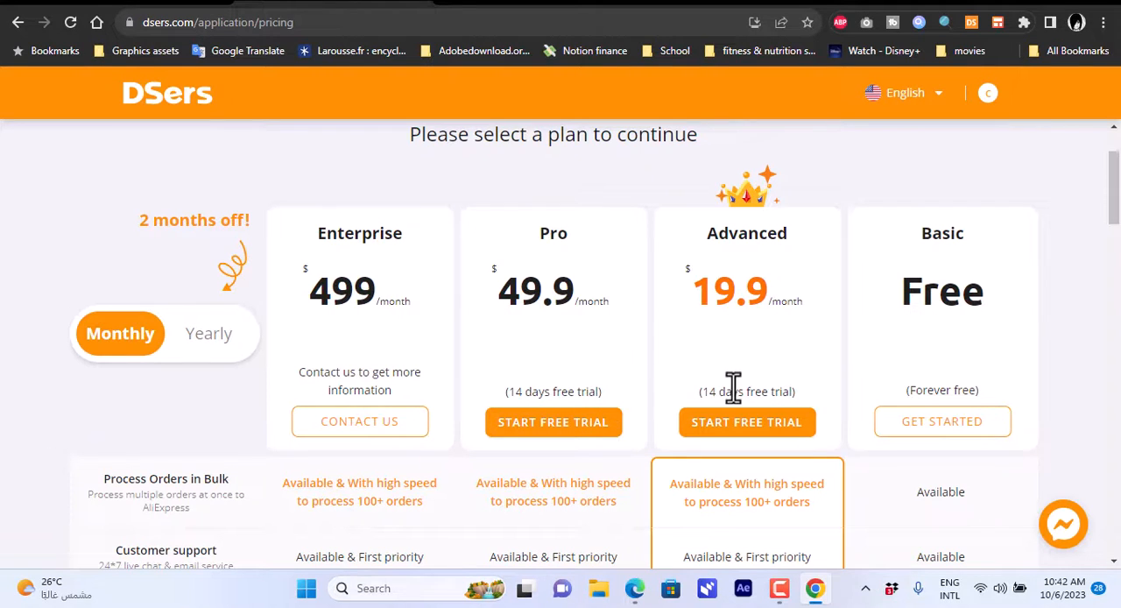
left_click_drag(1114, 187, 1084, 335)
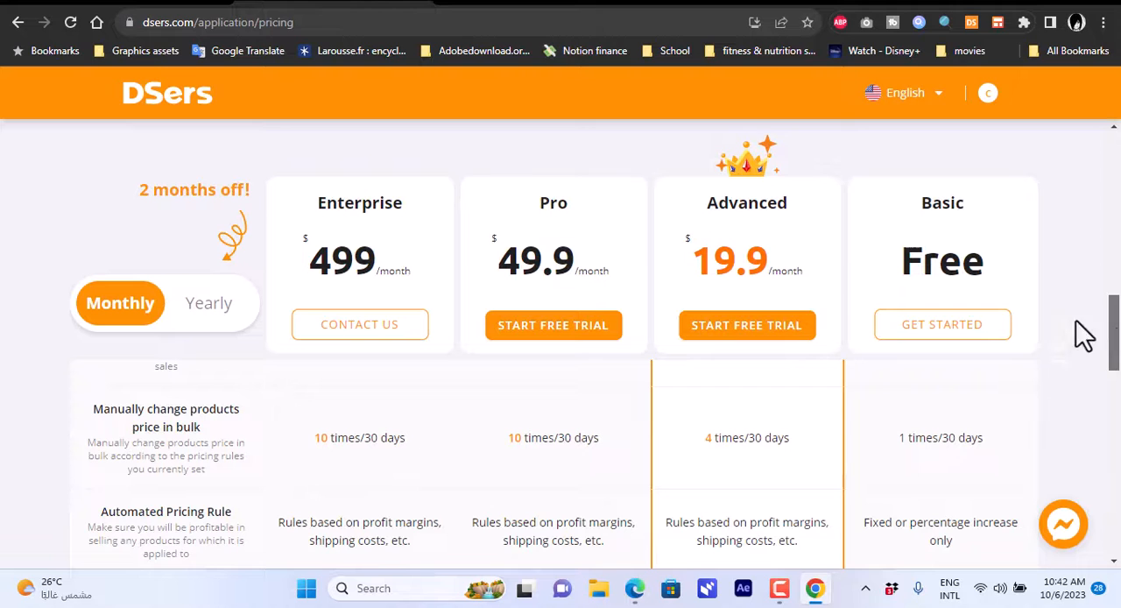
left_click(935, 333)
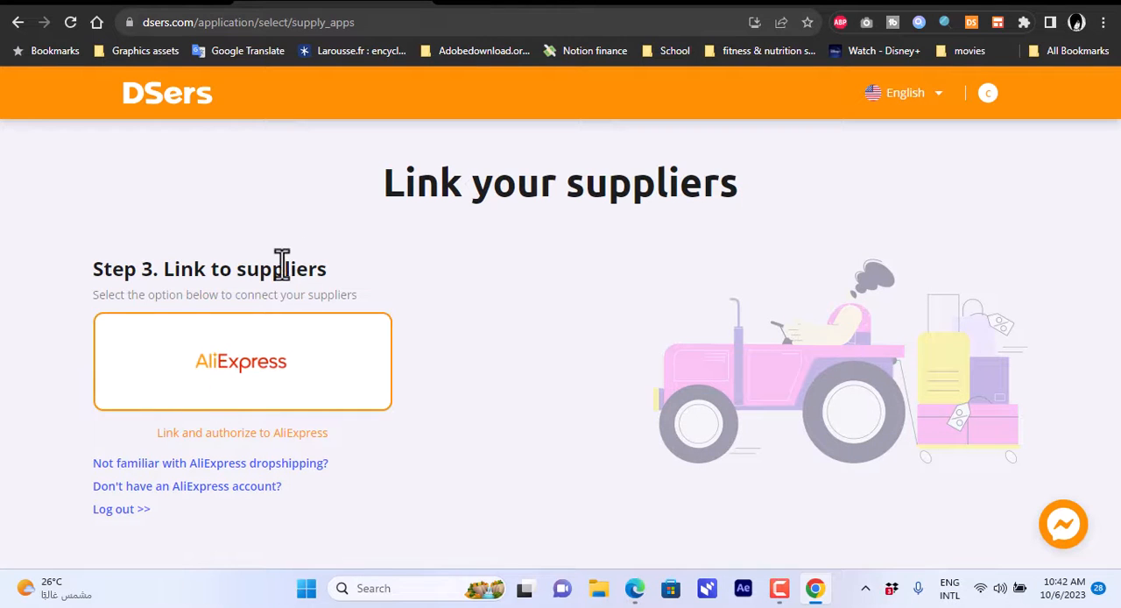
Link AliExpress as the supplier and authorize DSers to access the AliExpress account.
left_click(245, 372)
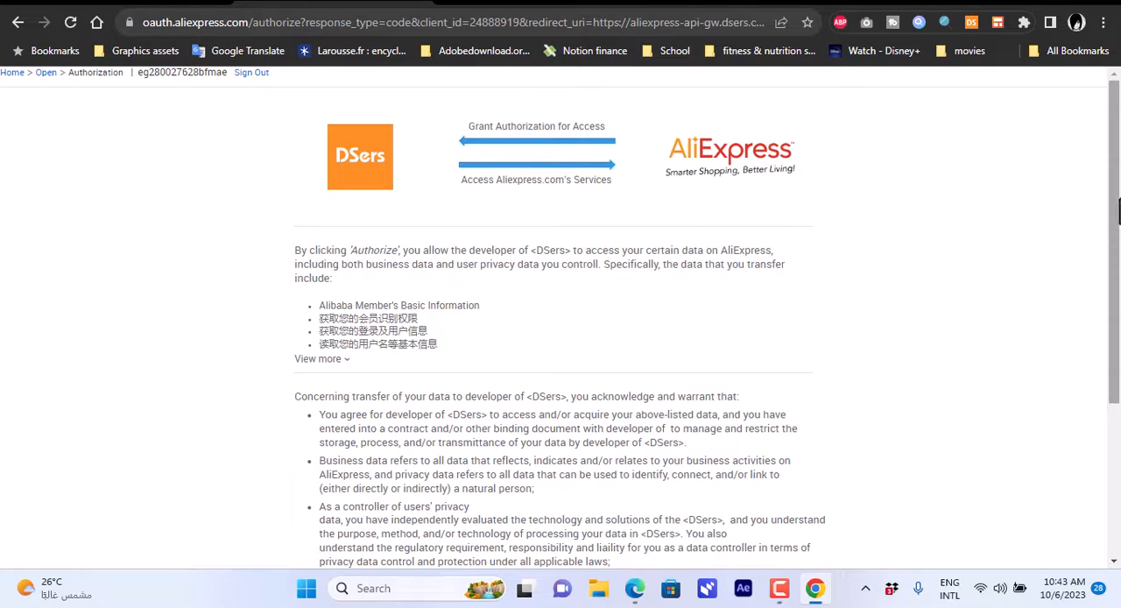
left_click_drag(1114, 214, 1113, 372)
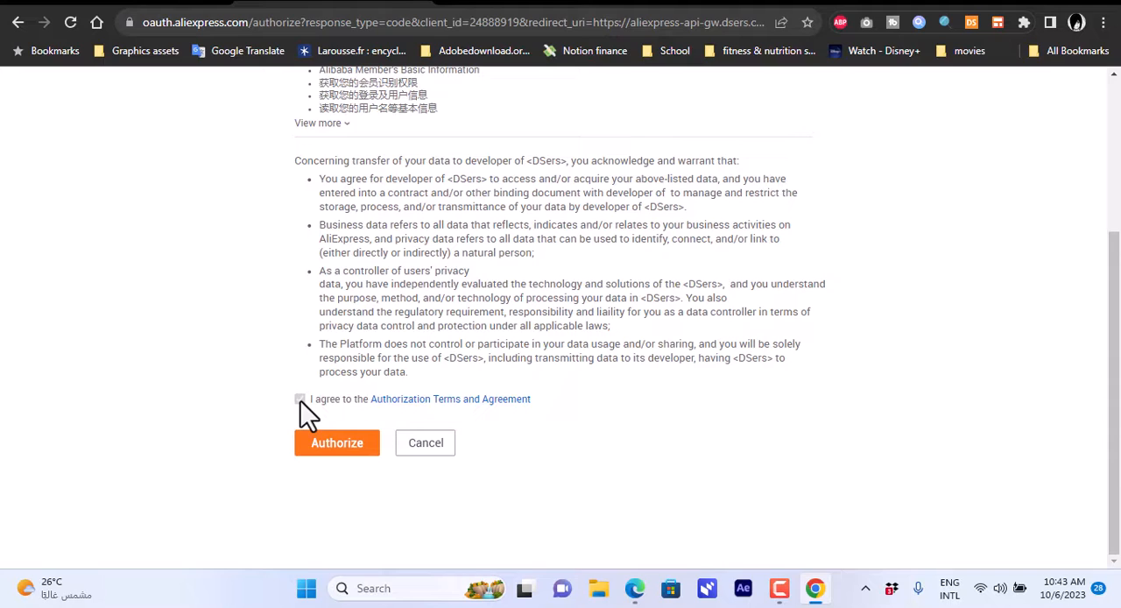
left_click(336, 450)
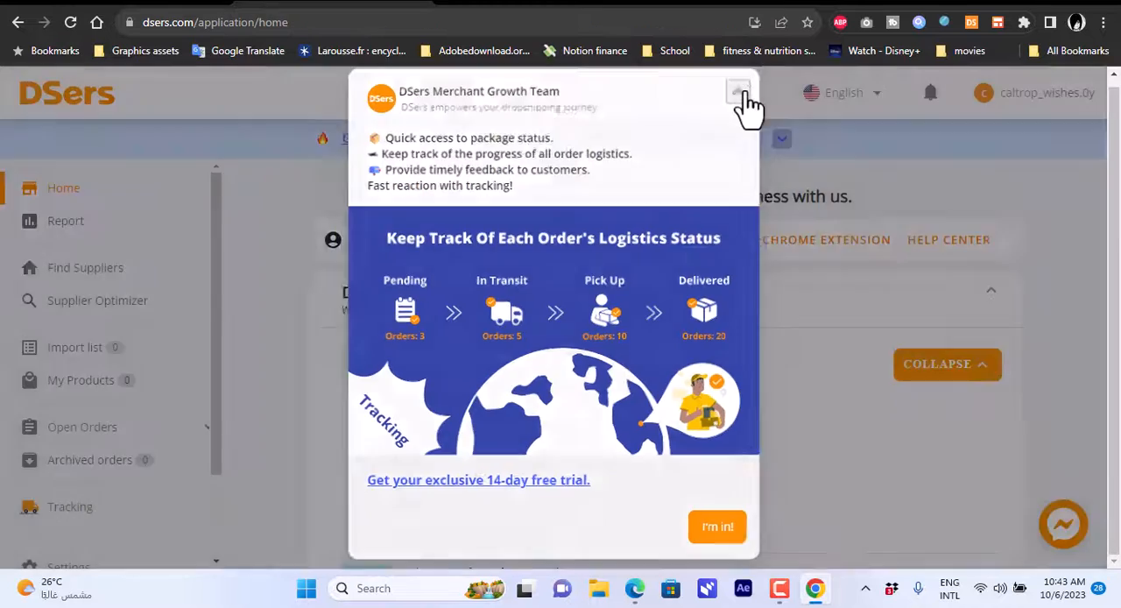
left_click(738, 95)
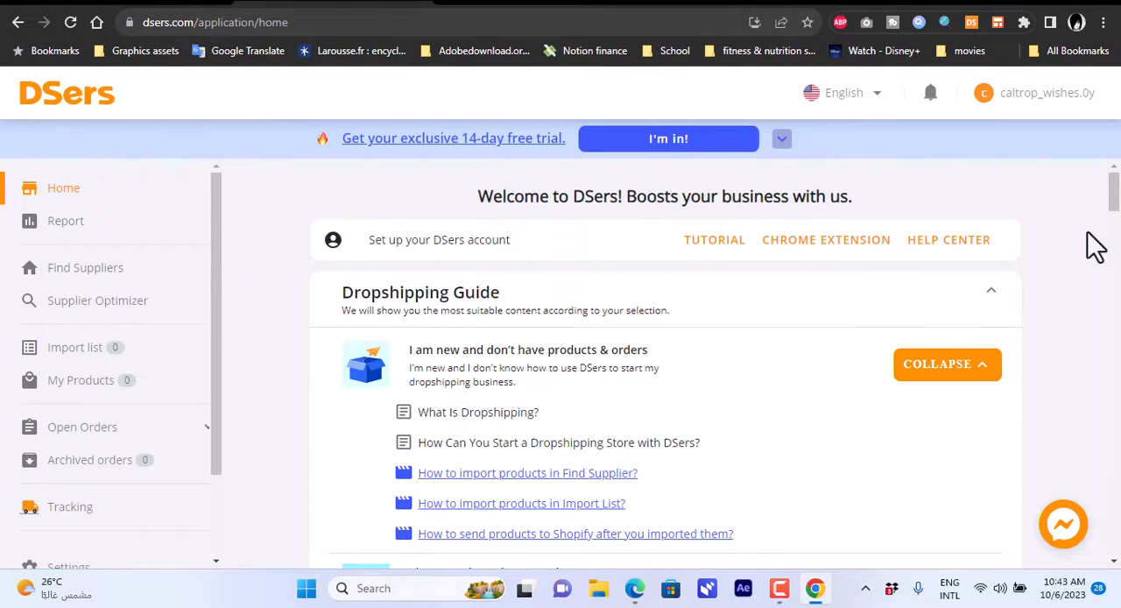
Find the Kalen Three-Dimensional pendant necklace among the AliExpress supplier products and add it to the import list.
left_click_drag(1115, 196, 1114, 237)
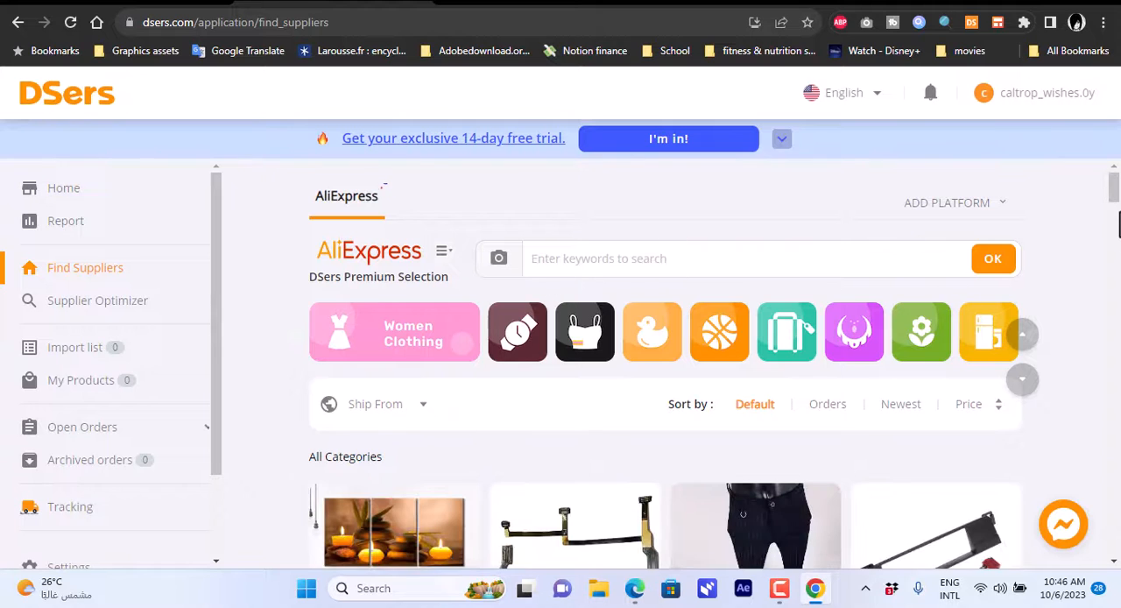
scroll(1115, 207, "down", 1)
scroll(1115, 207, "up", 1)
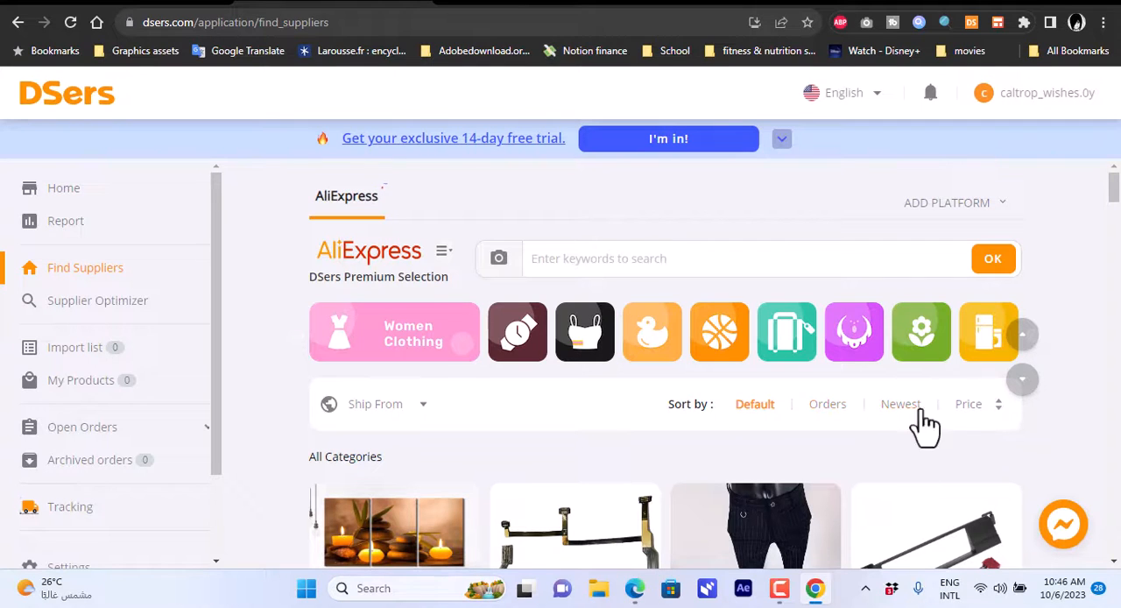
left_click(422, 406)
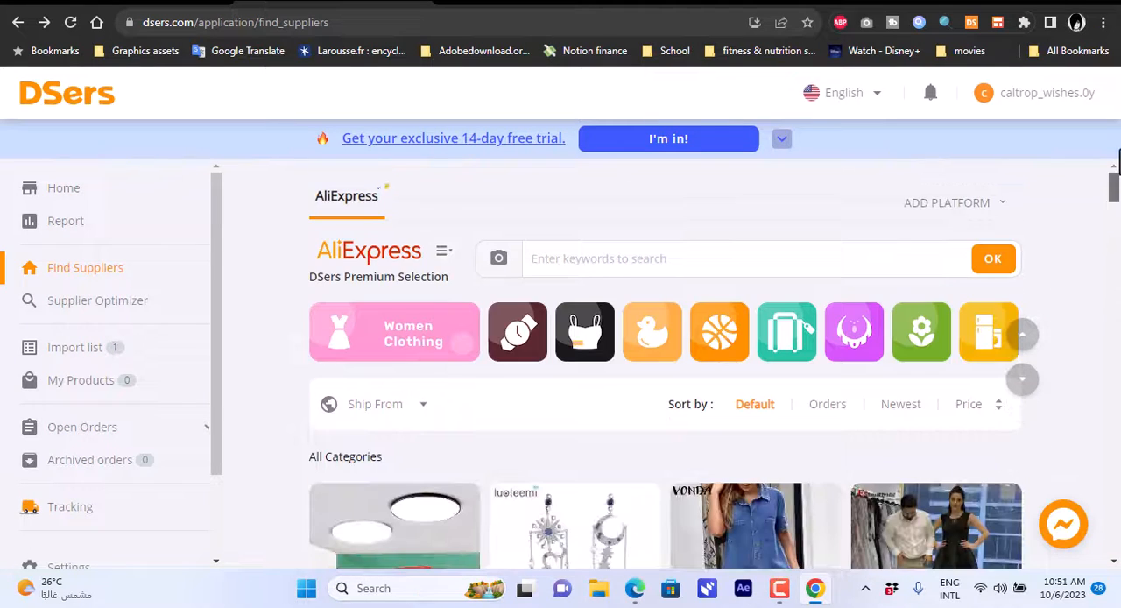
left_click_drag(1112, 192, 1116, 223)
mouse_move(746, 425)
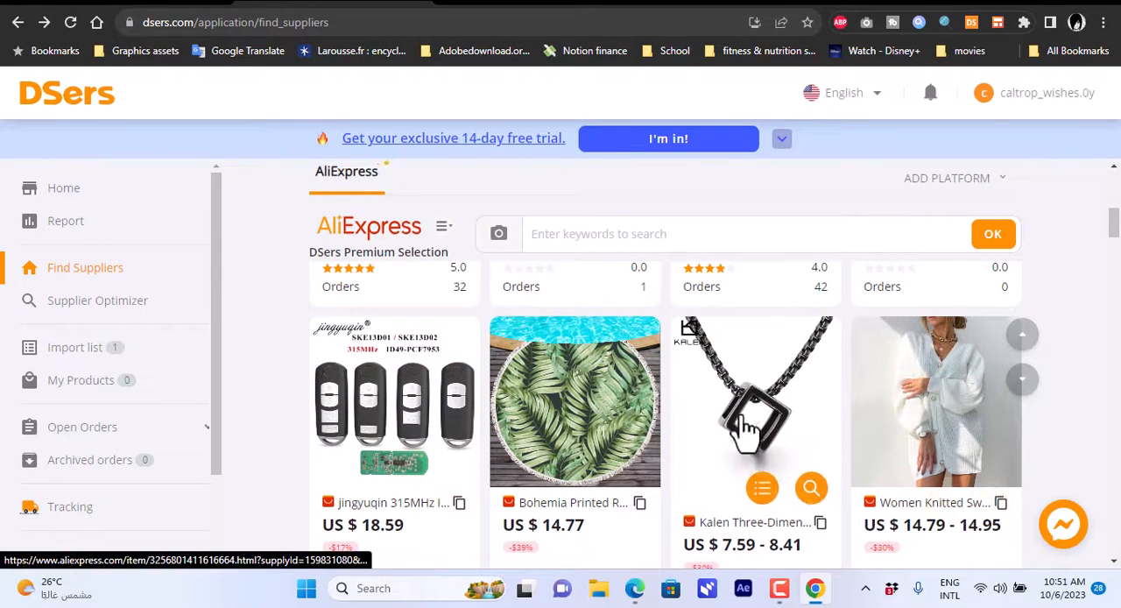
left_click(762, 488)
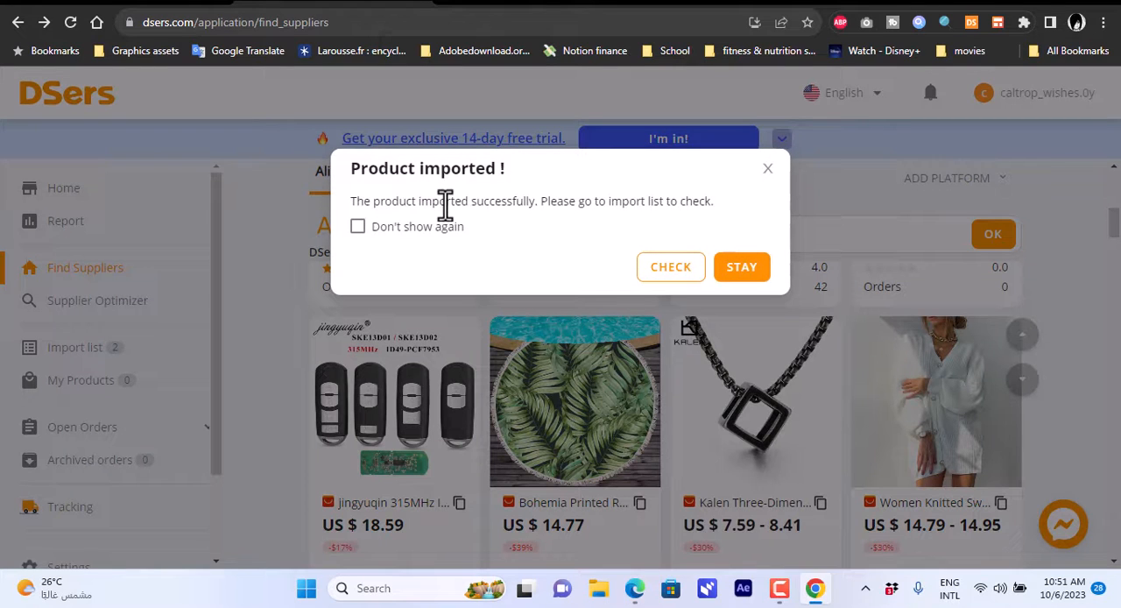
Push the Kalen necklace from the import list to the Shopify store, with only the product's specifications and publishing to Online Store enabled.
left_click(680, 276)
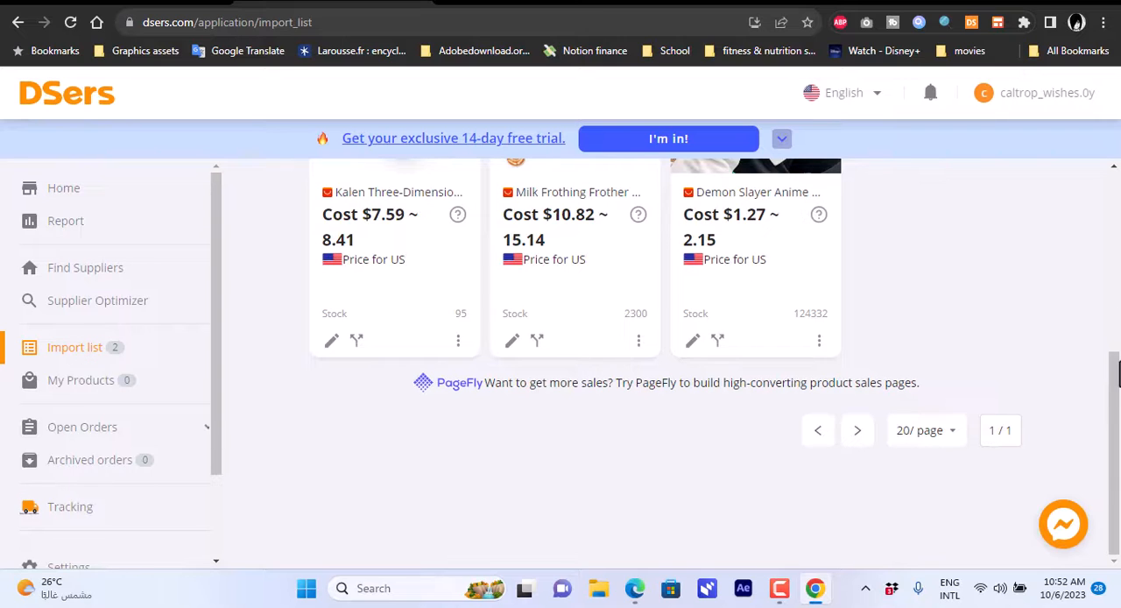
scroll(1117, 372, "up", 2)
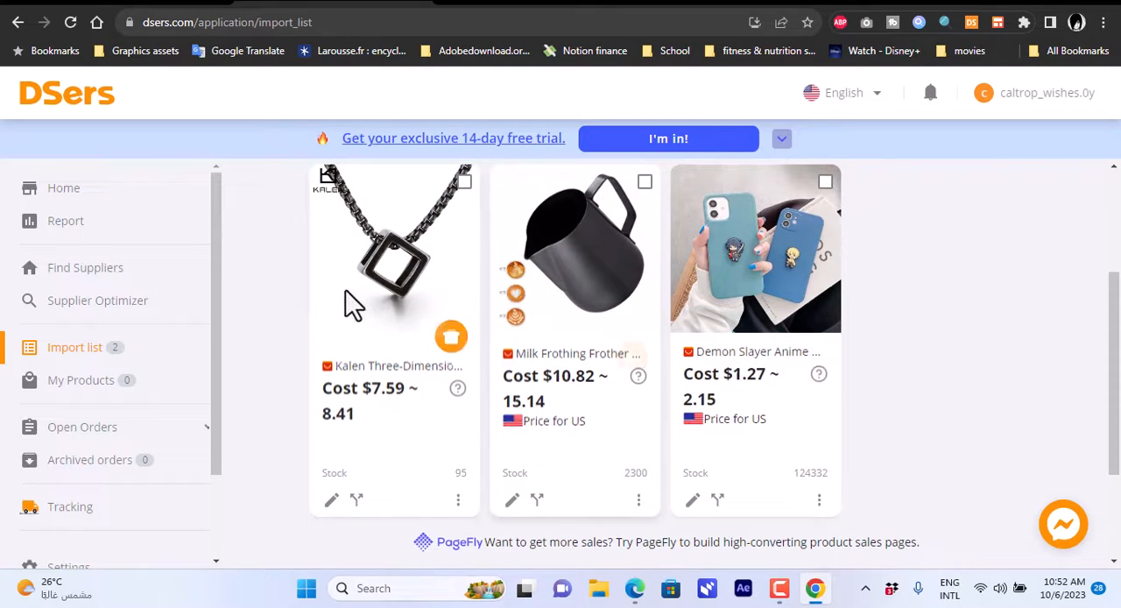
left_click(451, 336)
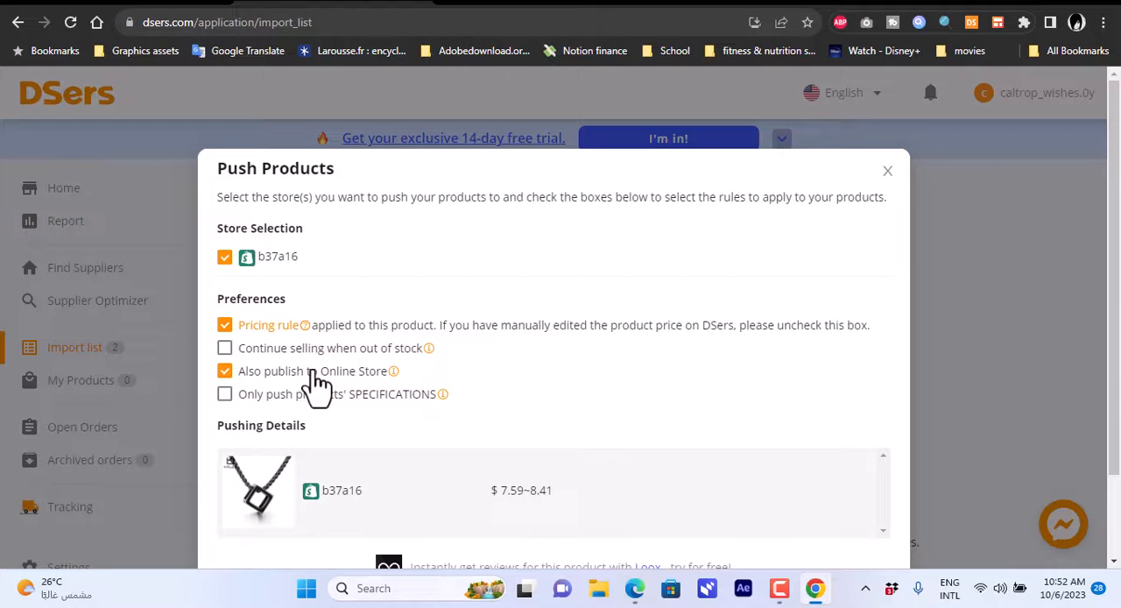
left_click(274, 399)
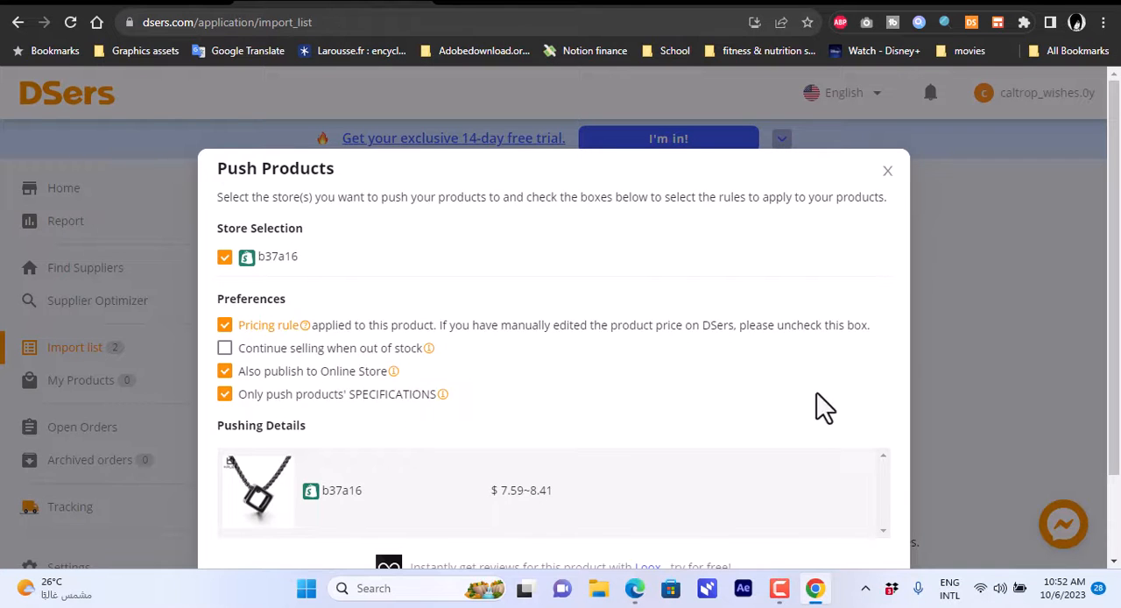
scroll(790, 511, "down", 2)
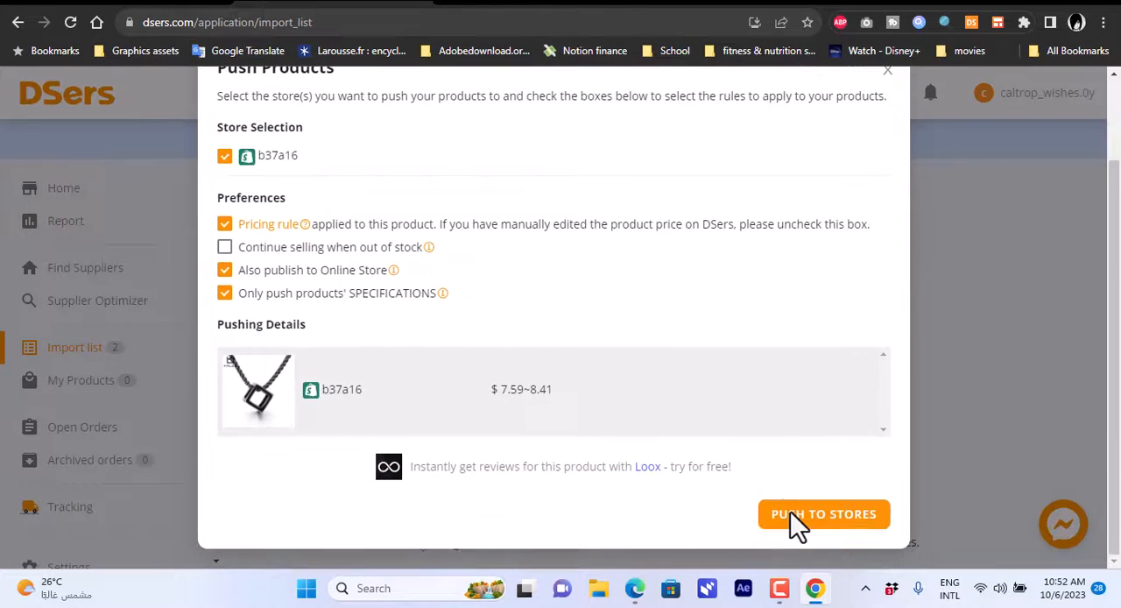
left_click(828, 524)
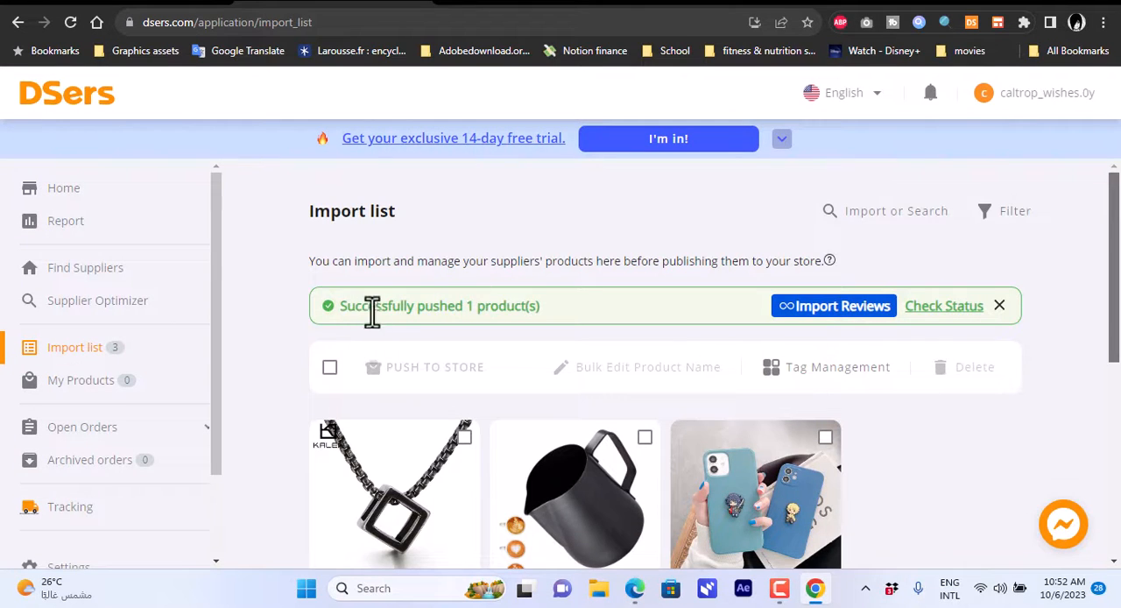
Switch to the Shopify admin, open the Kalen necklace from the product list and review its details.
left_click(154, 4)
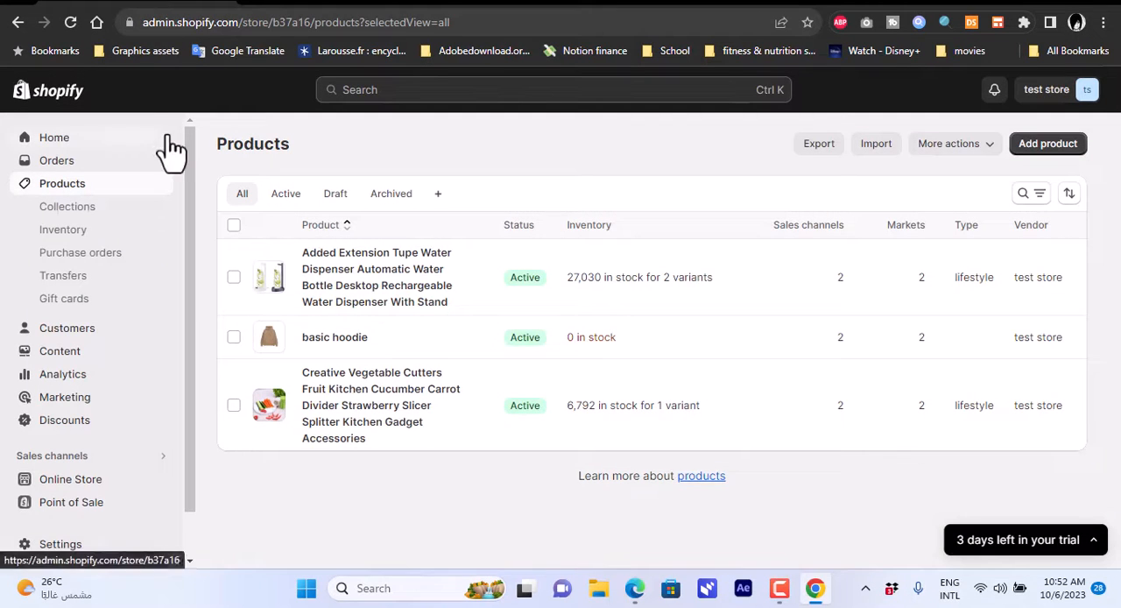
left_click(123, 184)
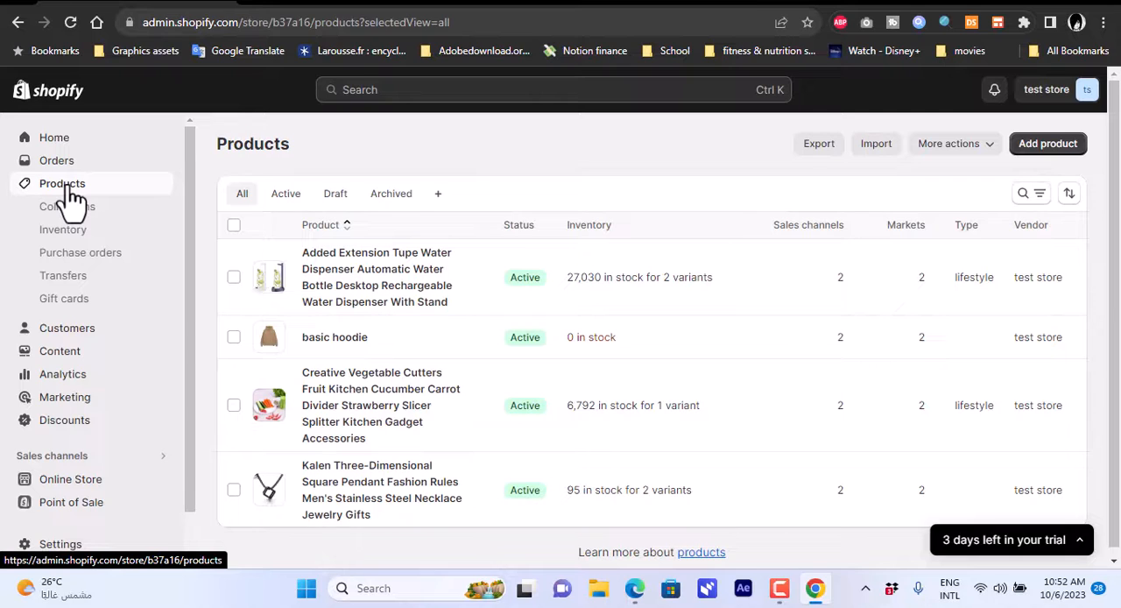
left_click(358, 483)
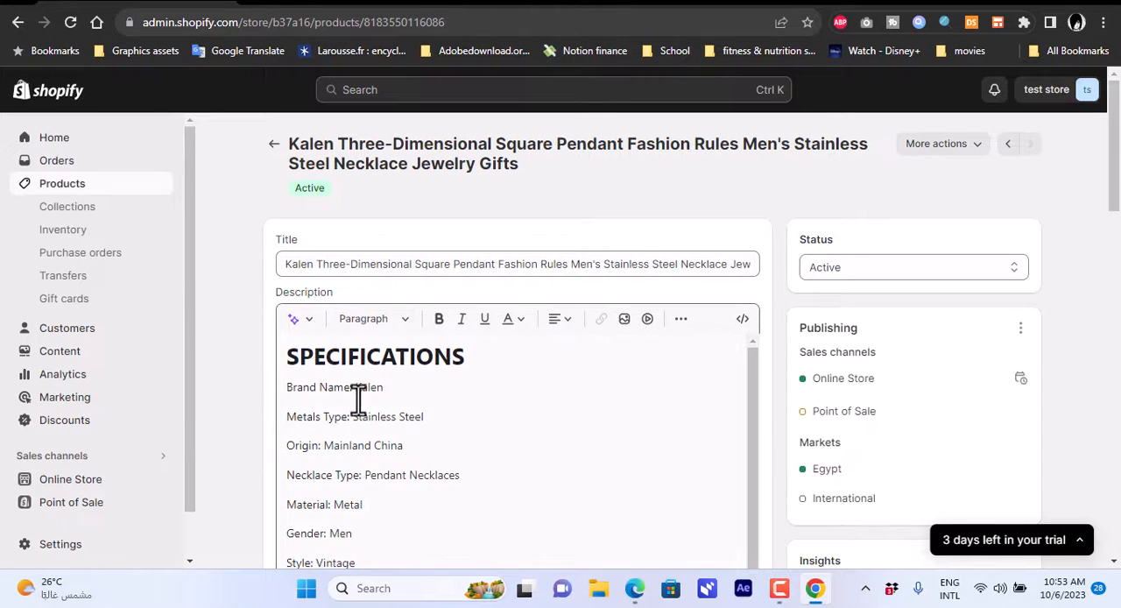
scroll(876, 315, "down", 1)
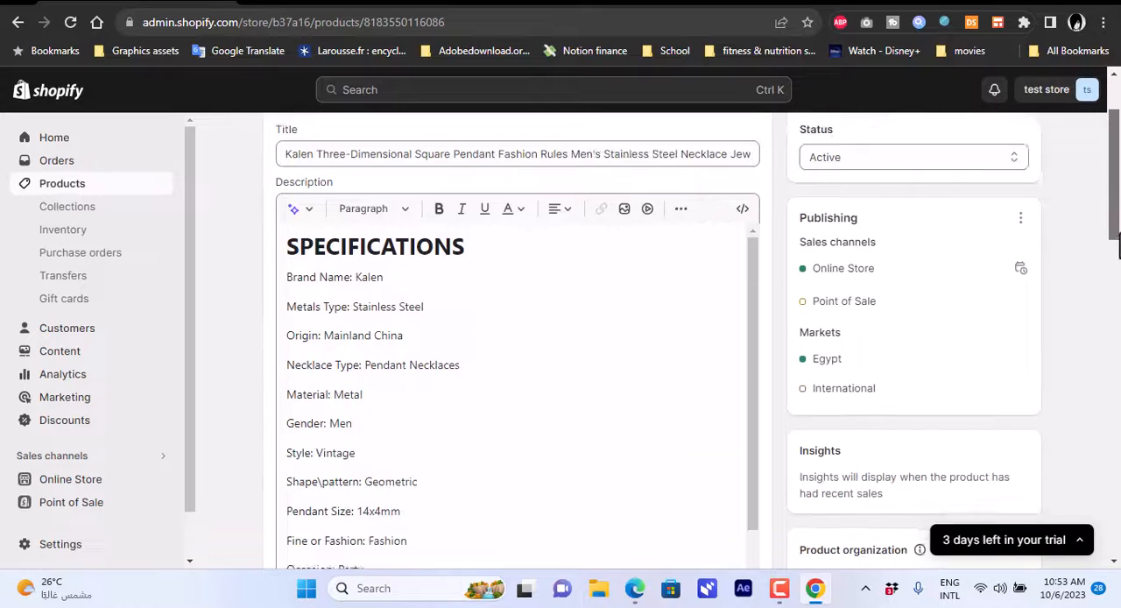
scroll(613, 254, "up", 1)
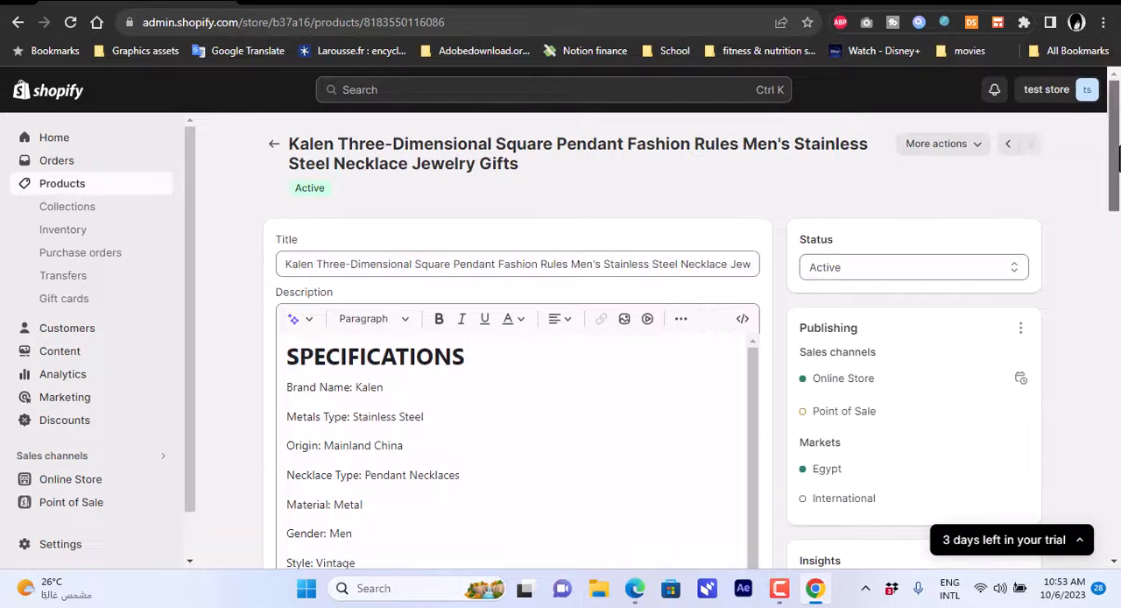
left_click(315, 264)
left_click_drag(316, 264, 382, 271)
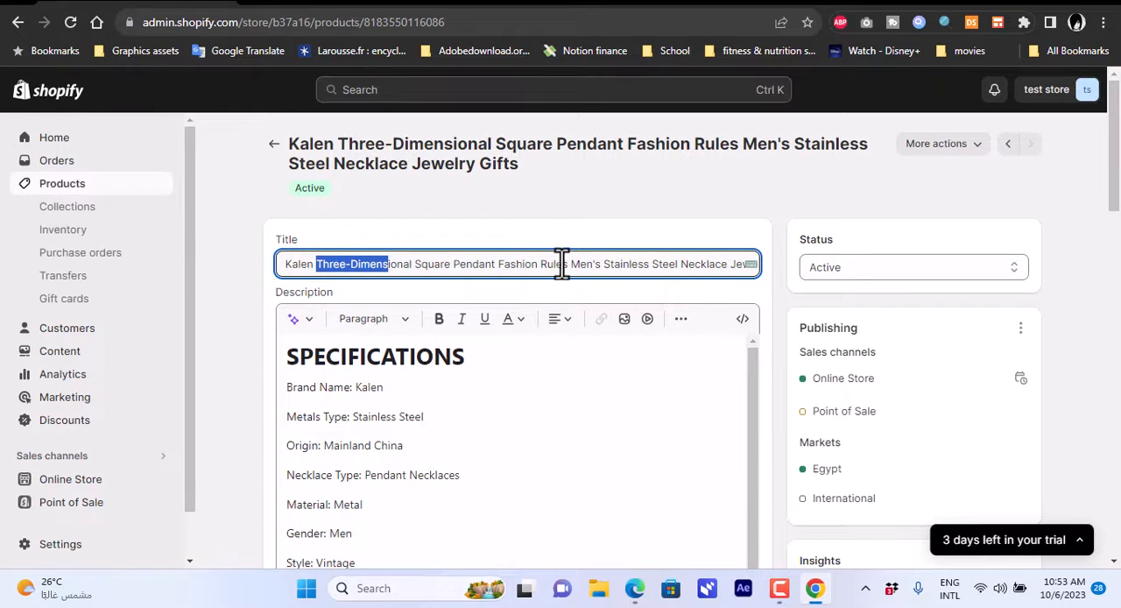
left_click(633, 263)
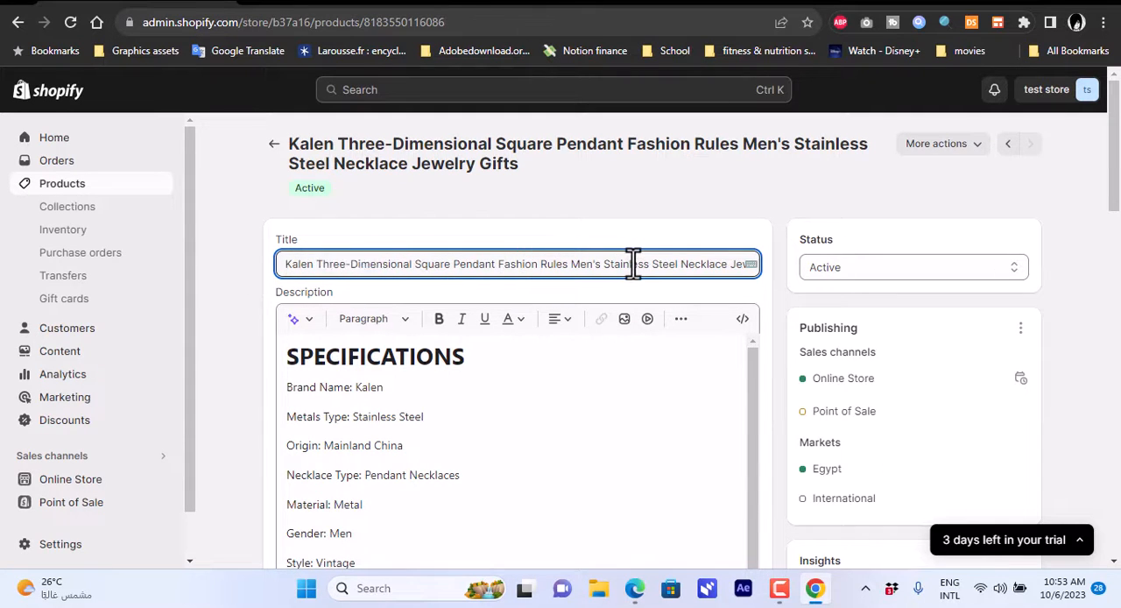
left_click(753, 366)
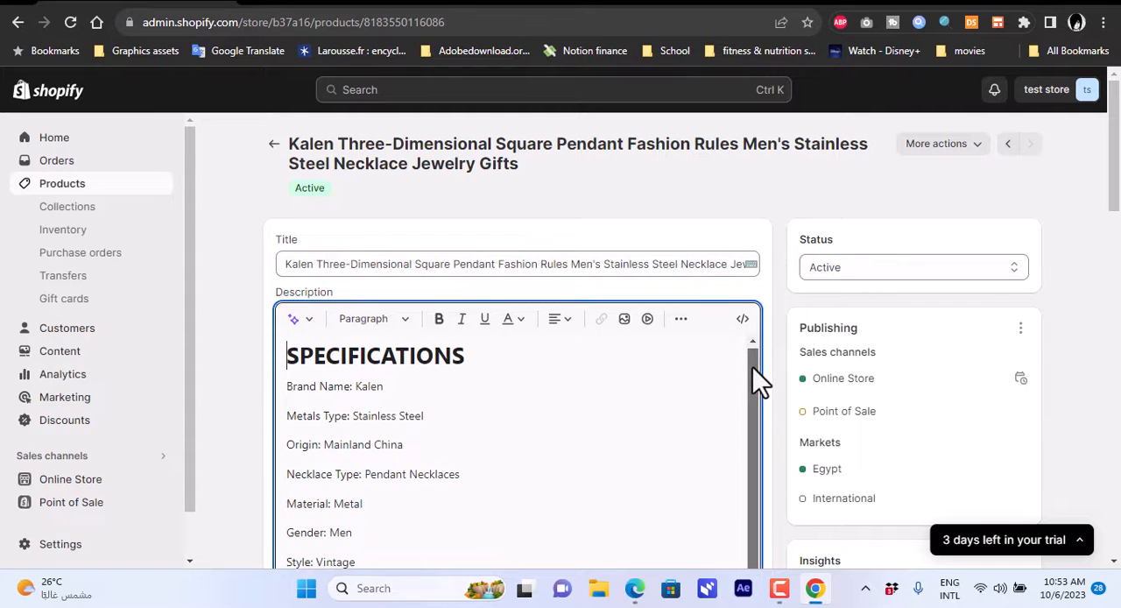
left_click(311, 264)
key("BackSpace")
key("BackSpace")
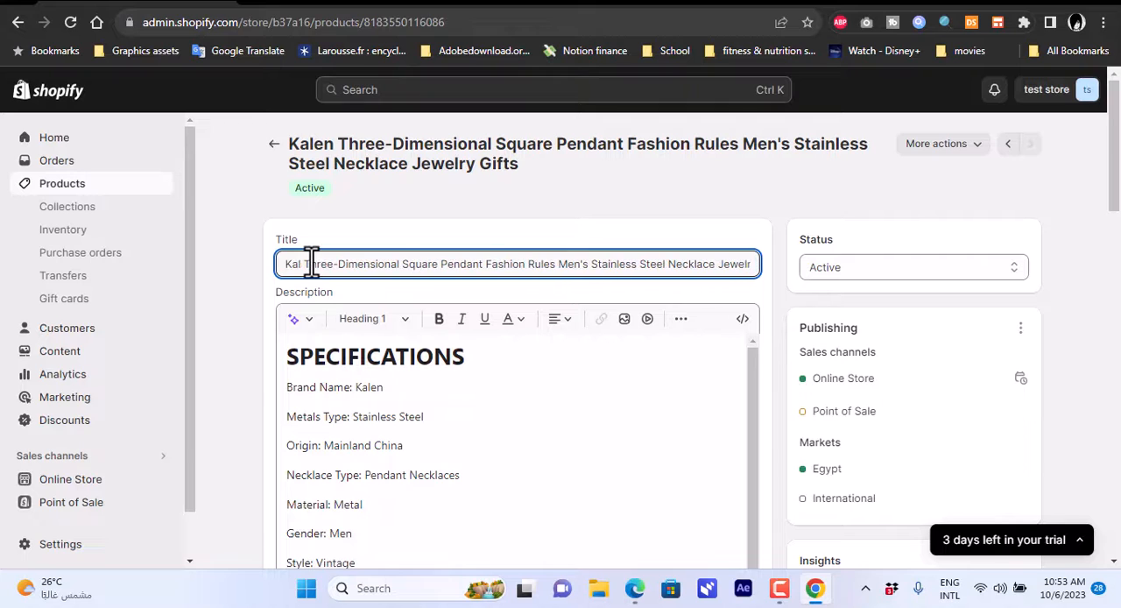
type("en ")
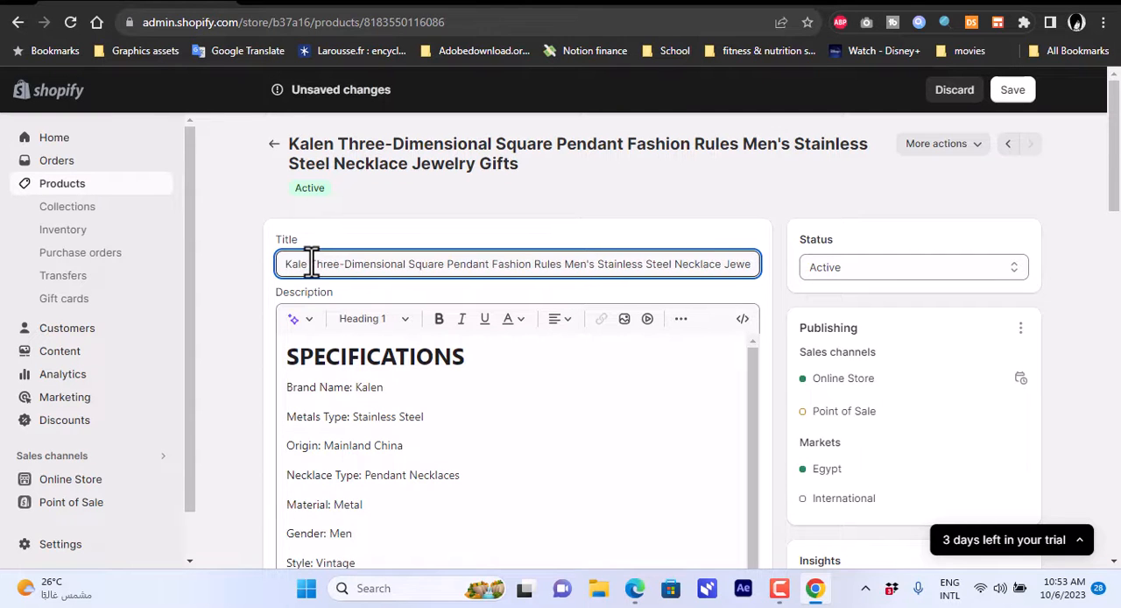
type("T")
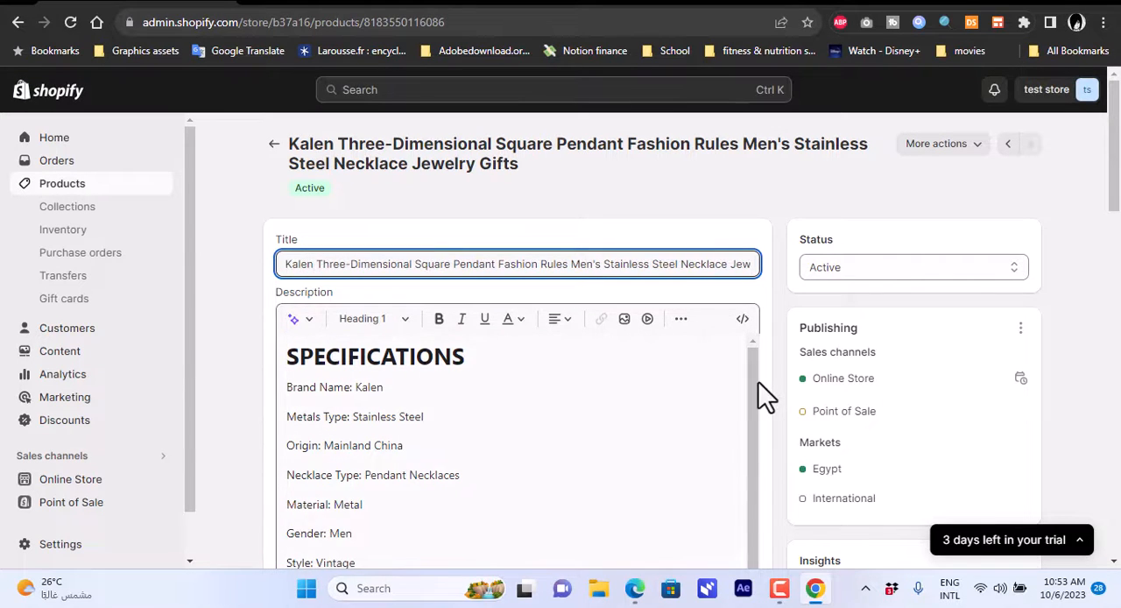
Set the necklace's product type to "necklace" and add the product to the Home page collection.
left_click_drag(758, 382, 750, 522)
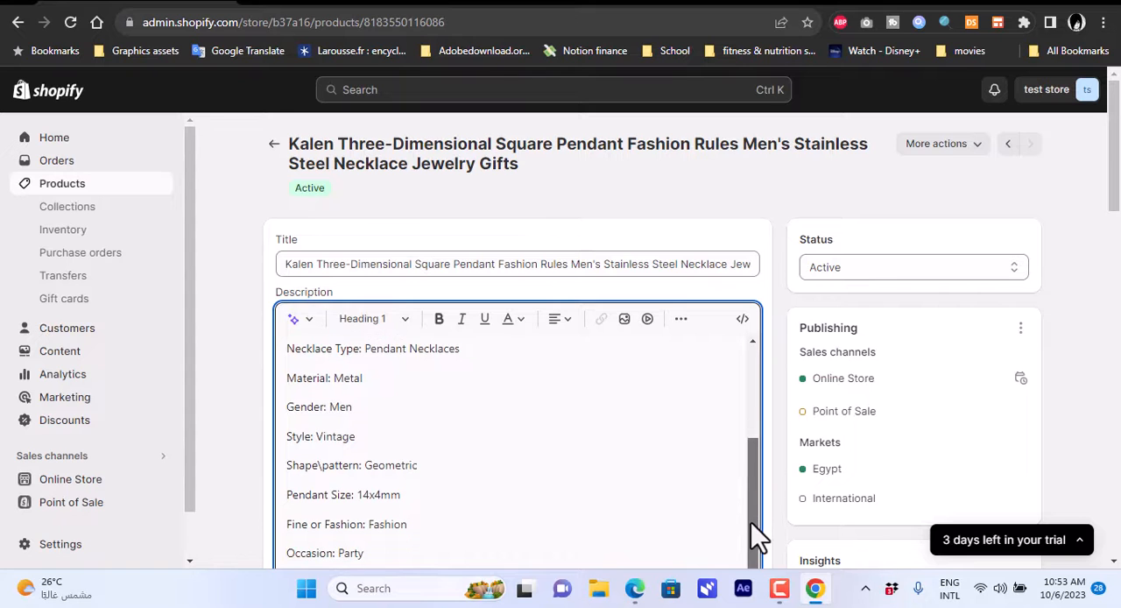
scroll(1112, 267, "down", 3)
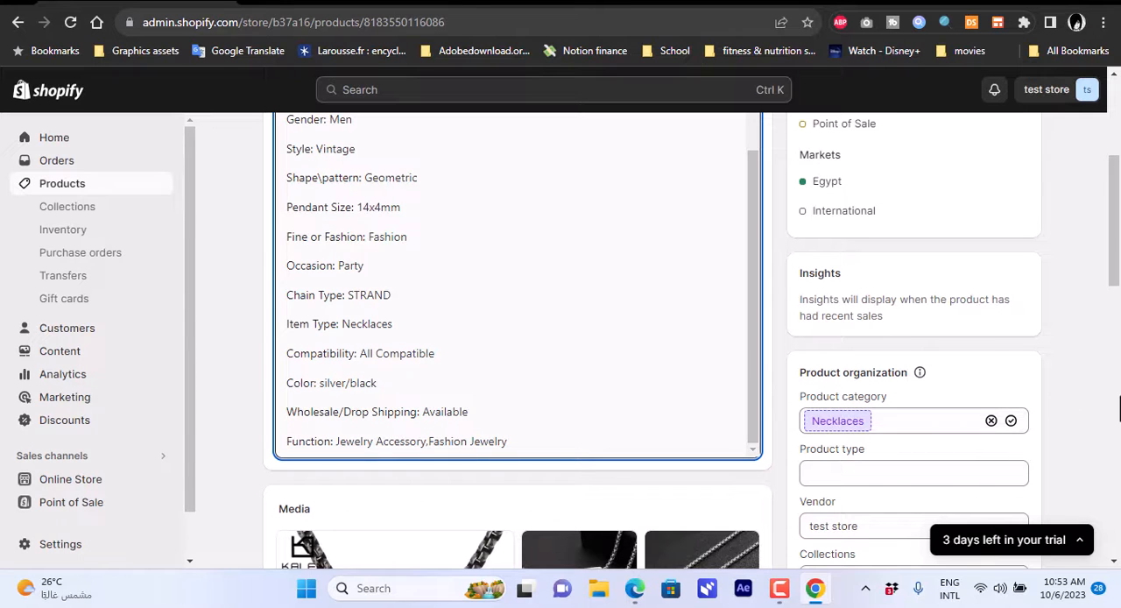
scroll(1114, 280, "down", 2)
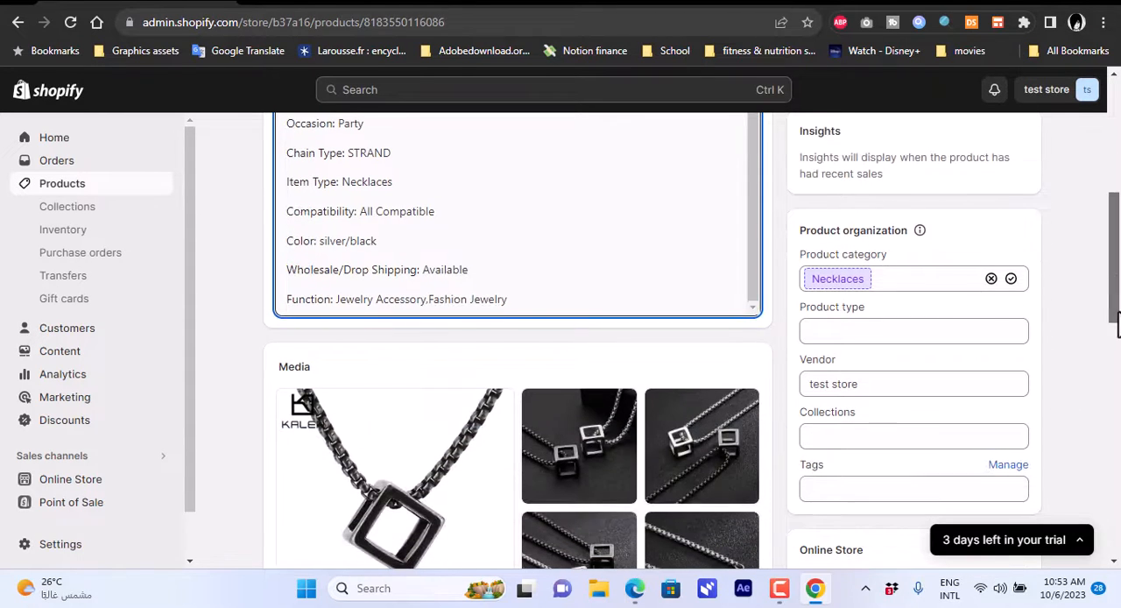
left_click(887, 329)
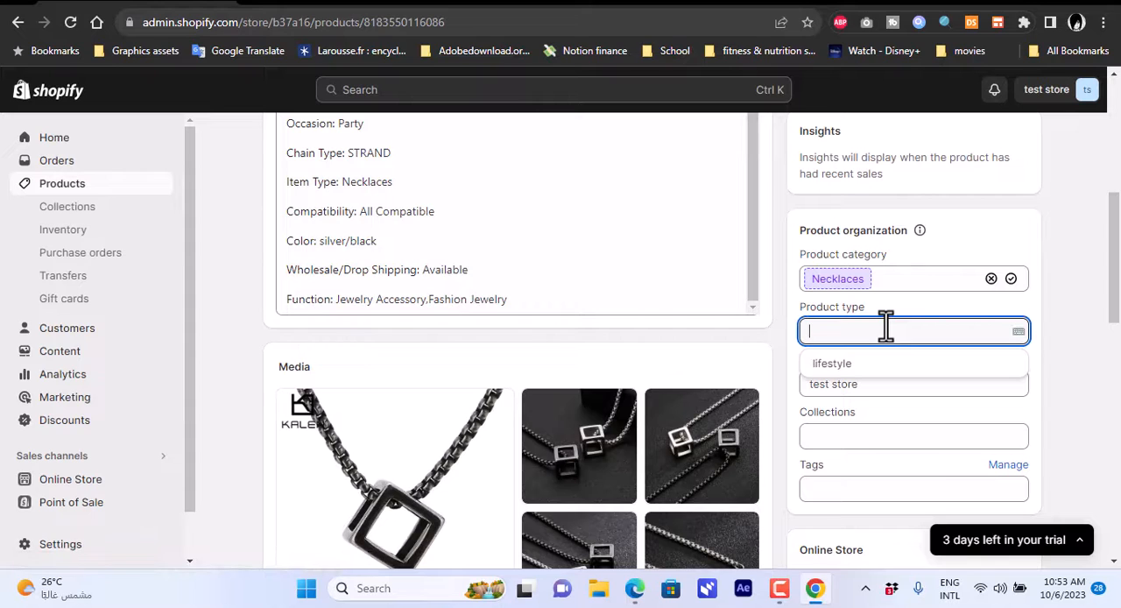
type("necklace")
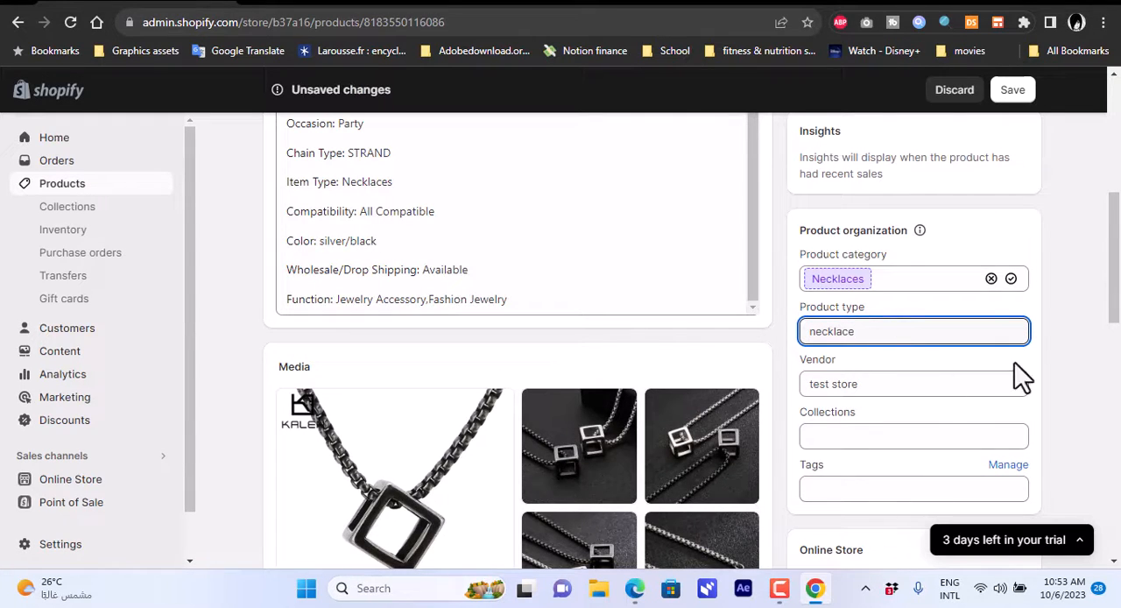
scroll(1117, 298, "down", 1)
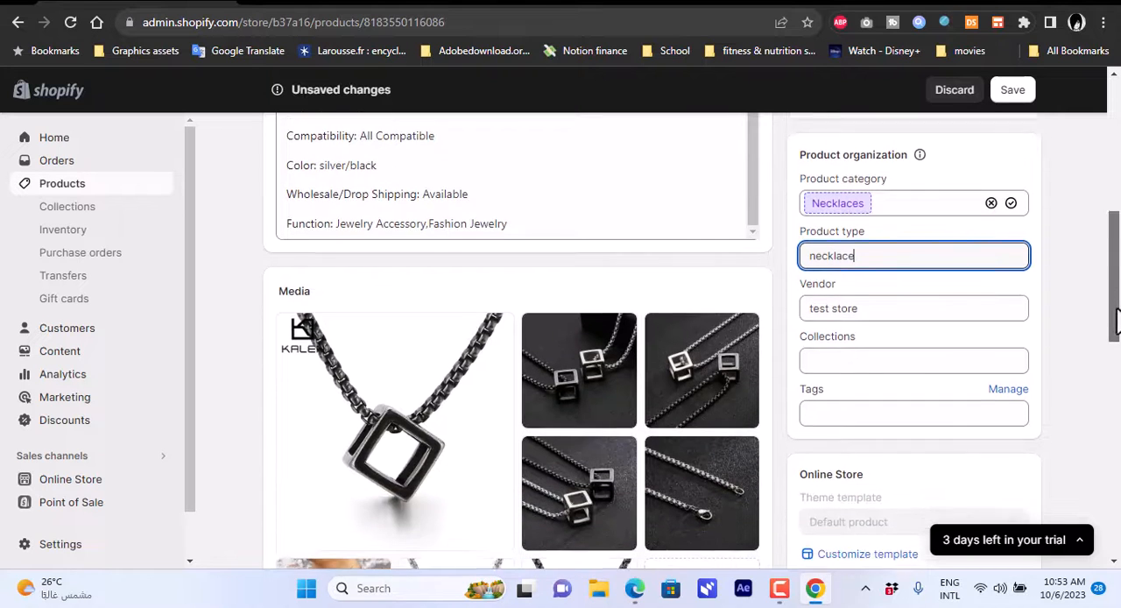
left_click(886, 346)
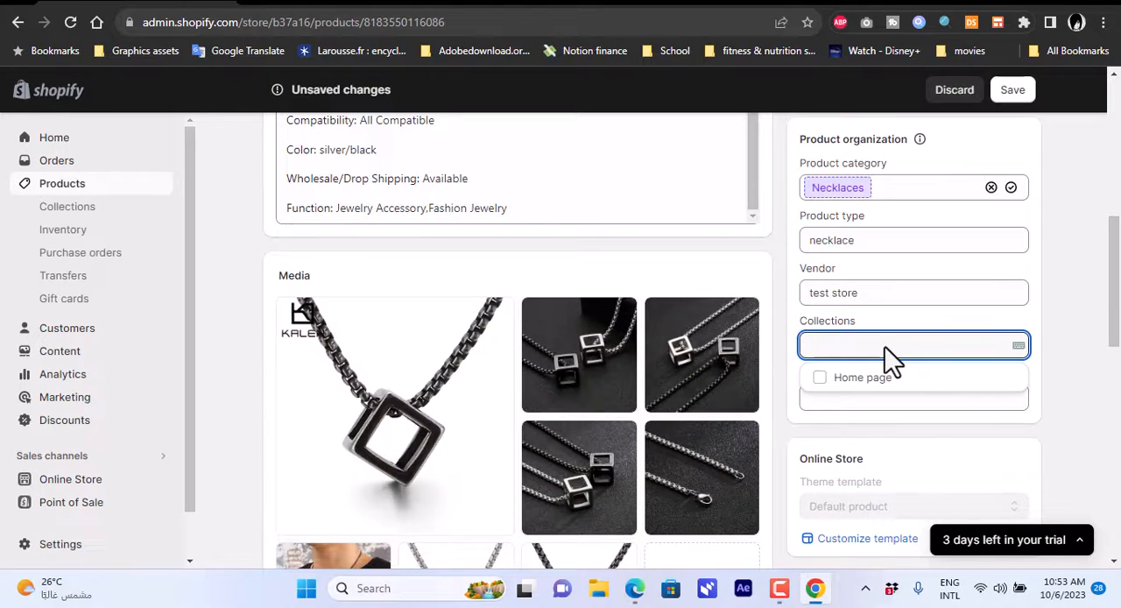
left_click(821, 377)
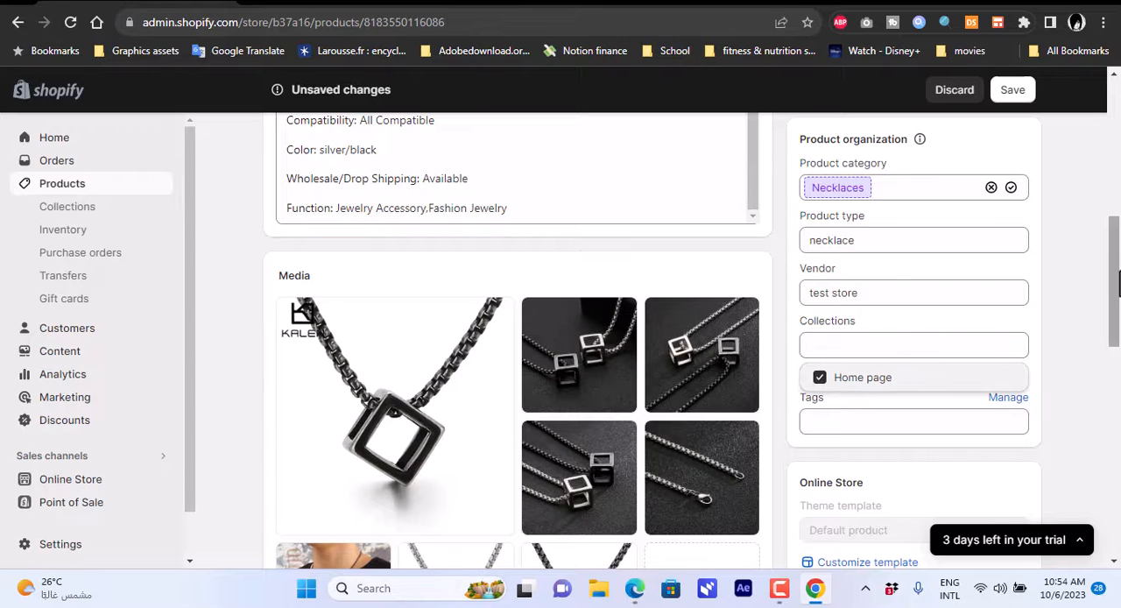
Try to move the third product image to the first position in the media gallery.
left_click_drag(1117, 280, 1116, 316)
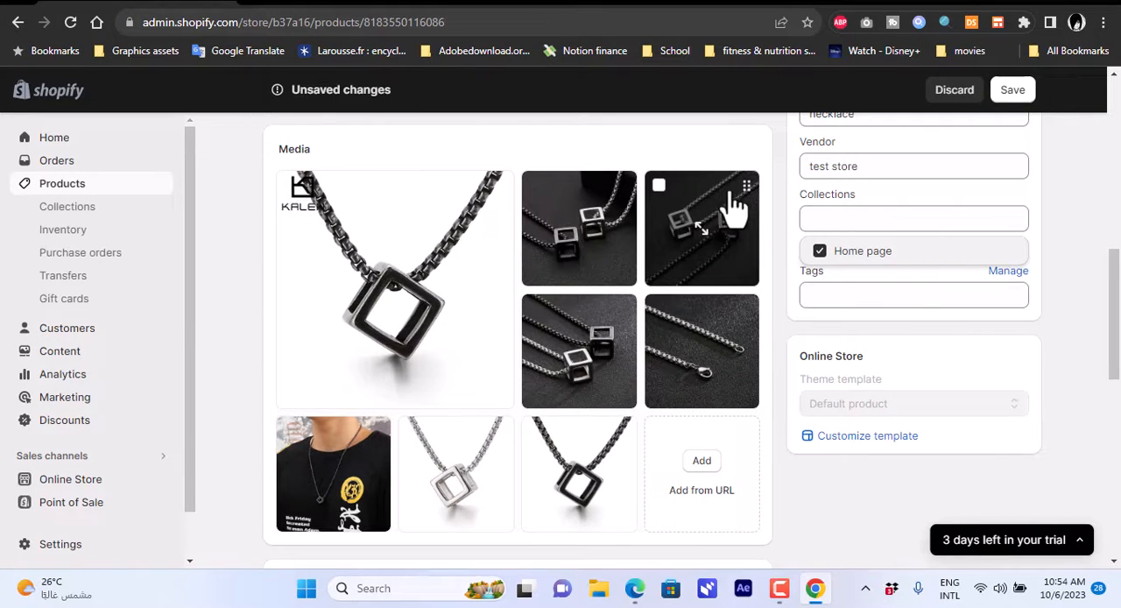
left_click_drag(715, 188, 475, 203)
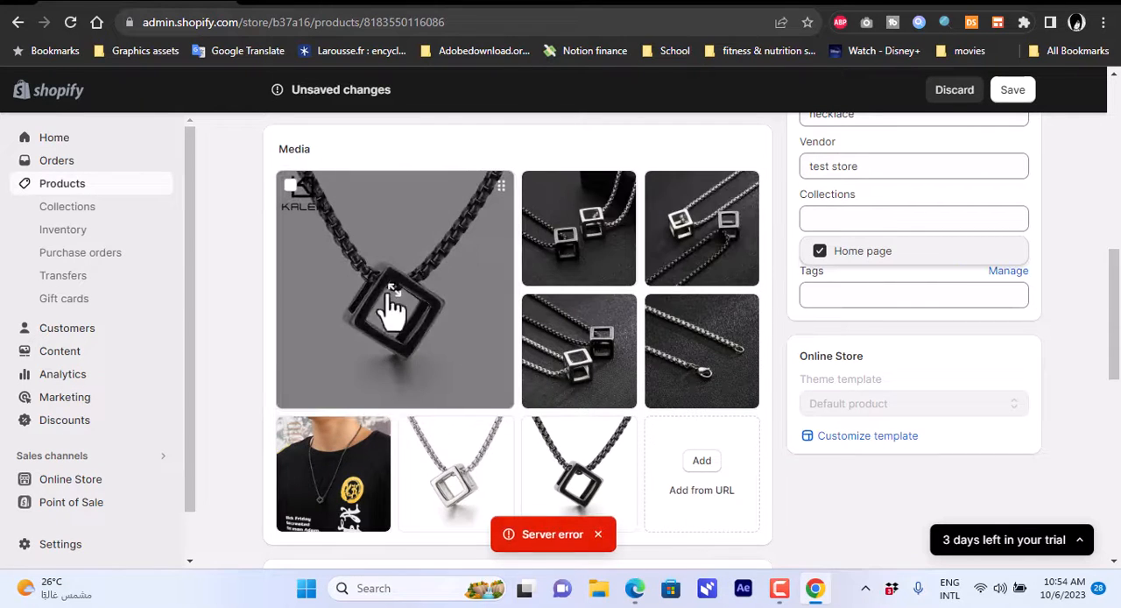
Set the price of both necklace variants, KP96896-WGTY / 60cm and KP96897-WGTY / 60cm, to E£ 50.
left_click_drag(1115, 289, 1115, 392)
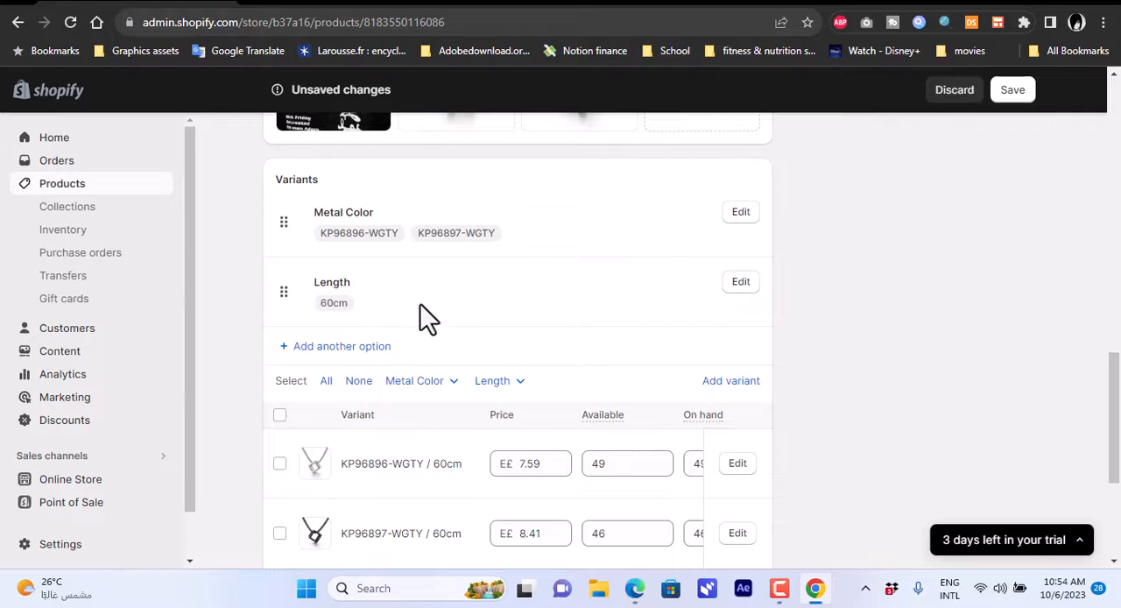
left_click_drag(1116, 377, 1116, 409)
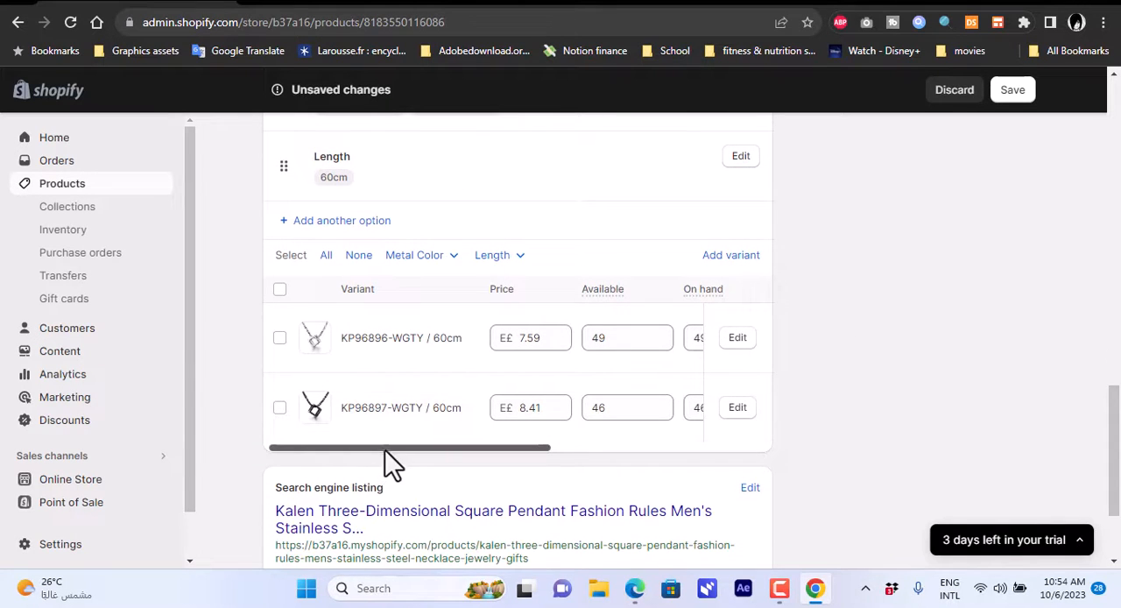
left_click_drag(549, 464, 383, 458)
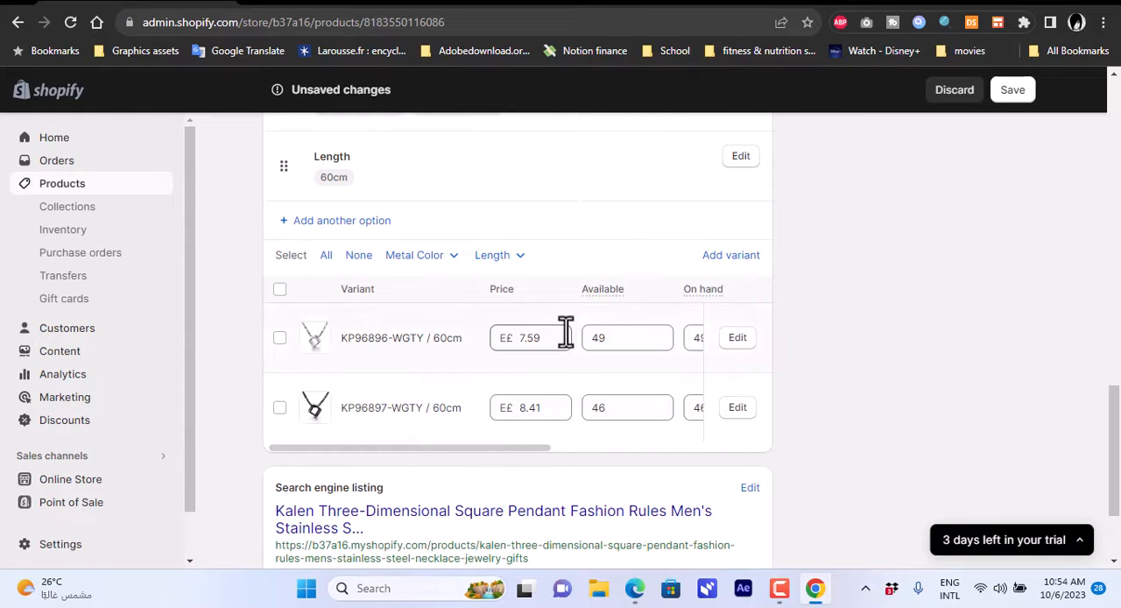
double_click(520, 339)
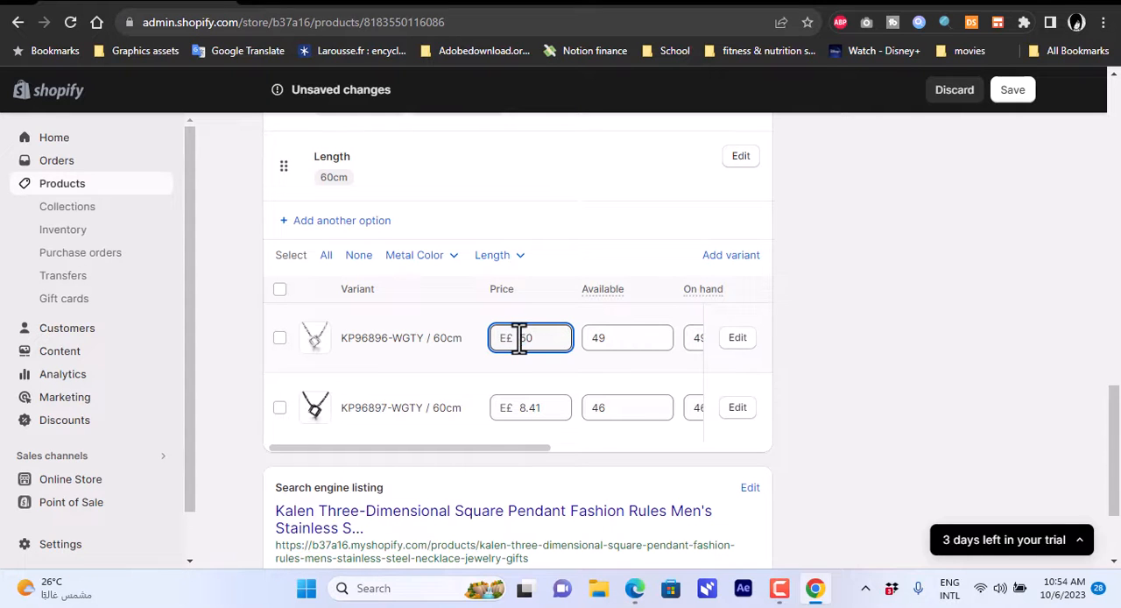
left_click(538, 409)
double_click(537, 409)
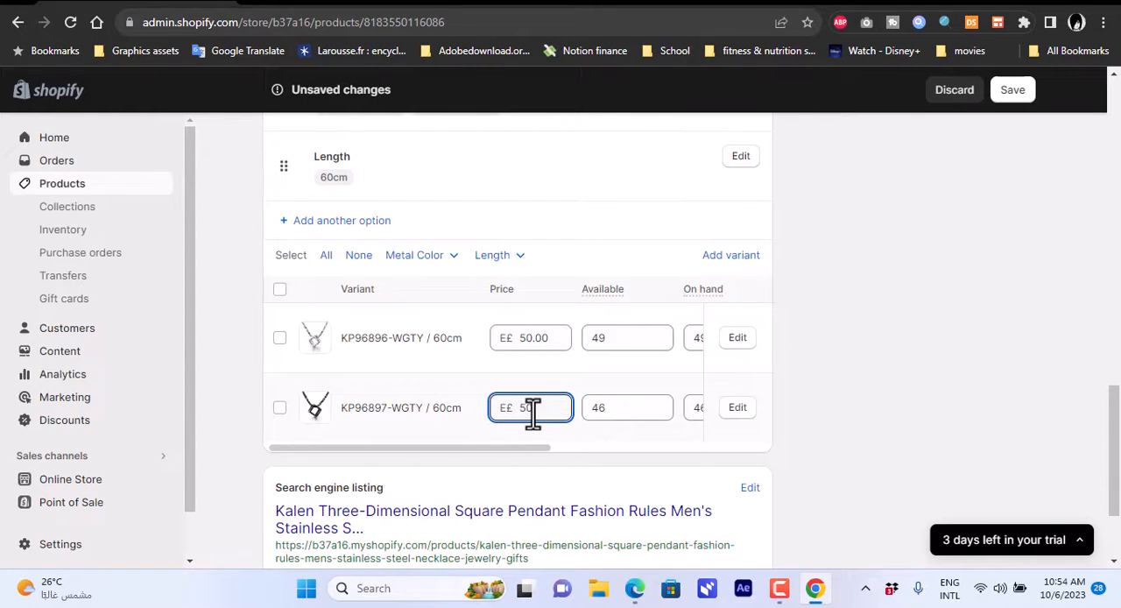
Check the remaining variant columns and the search engine listing, and save the product changes.
left_click_drag(514, 445, 384, 462)
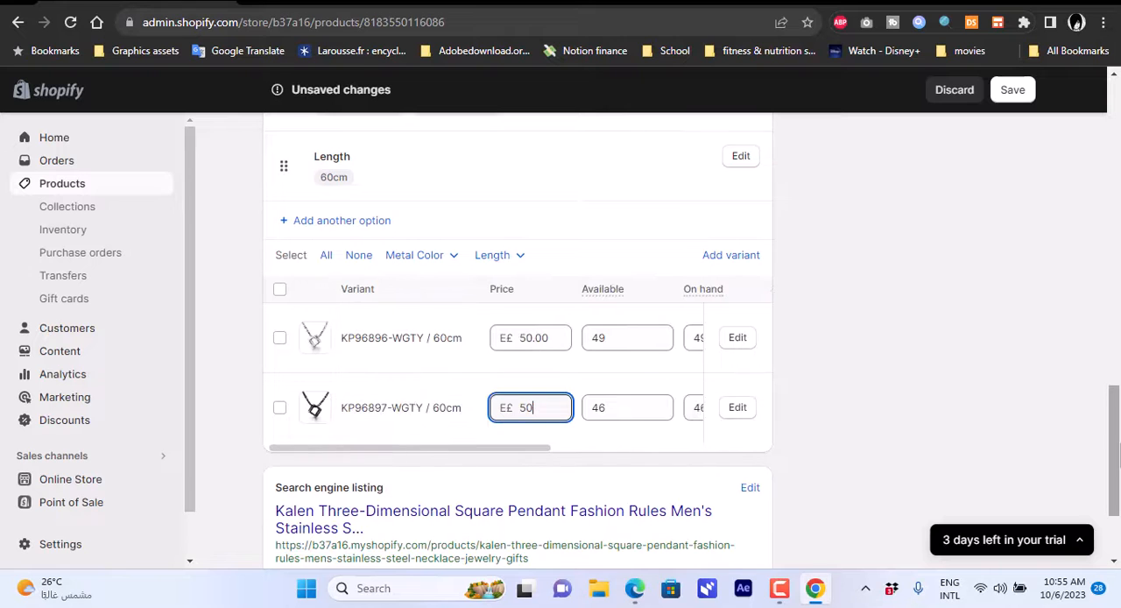
scroll(561, 407, "down", 2)
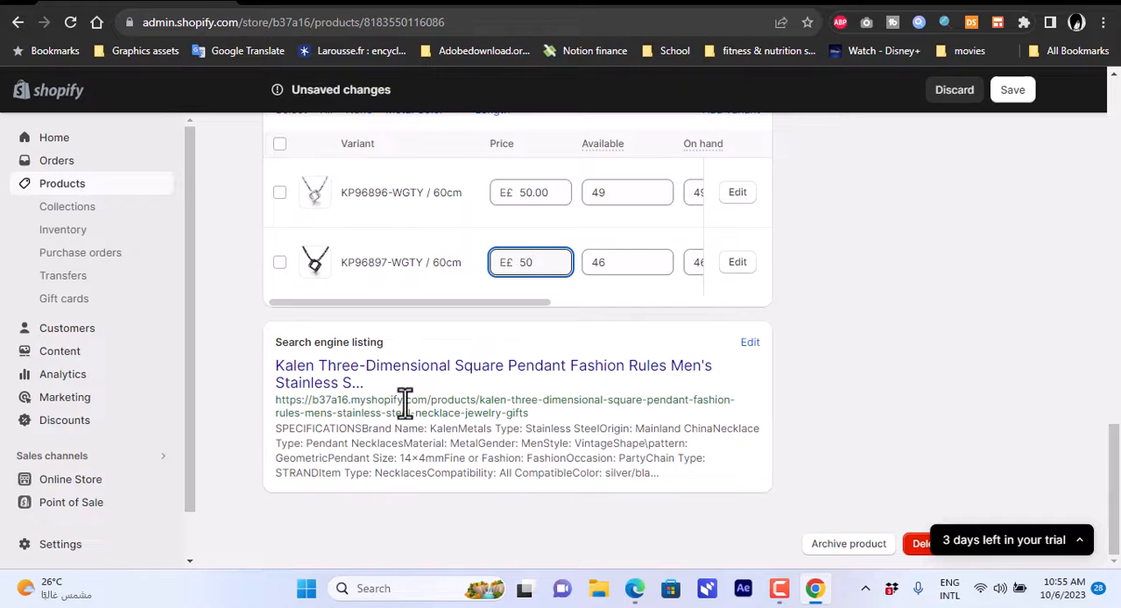
left_click_drag(1114, 491, 1118, 266)
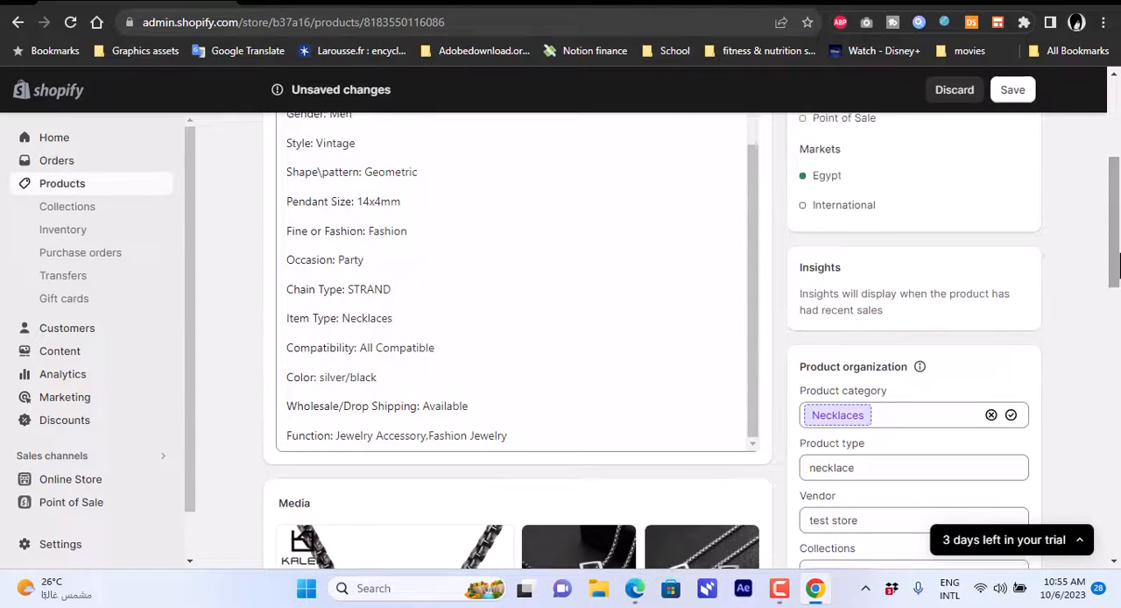
left_click(1016, 92)
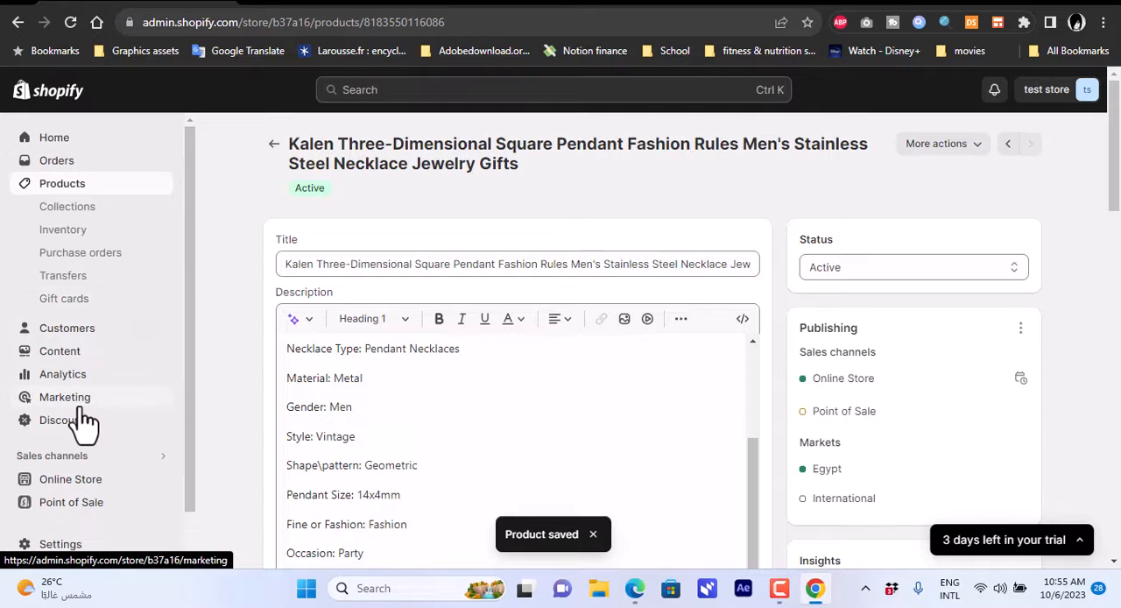
View the online store and open the Kalen necklace from the featured products on its home page.
mouse_move(74, 480)
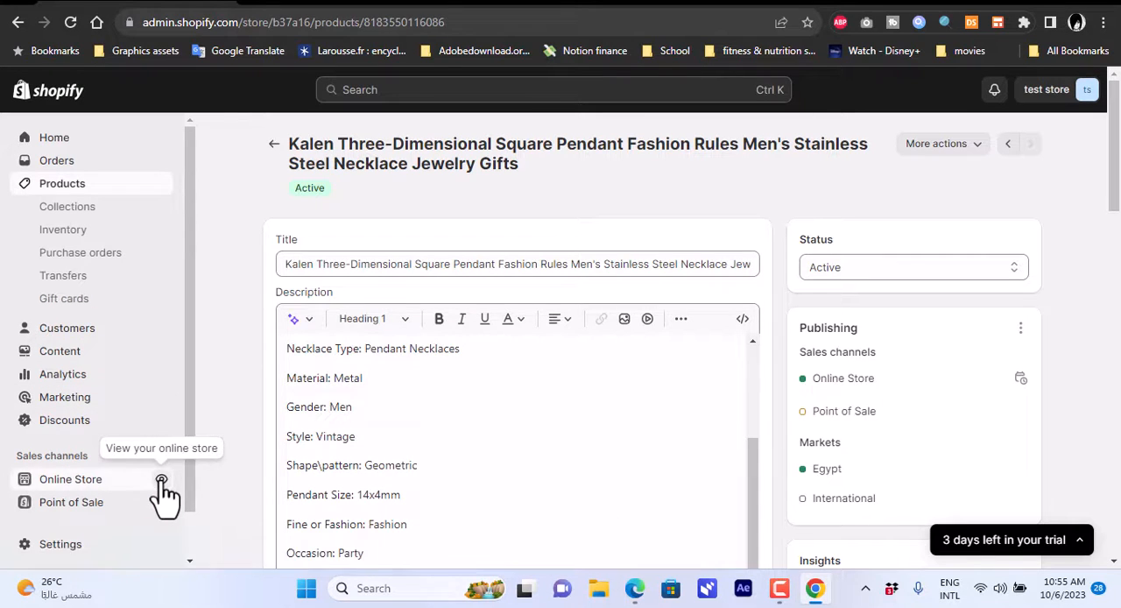
left_click(162, 483)
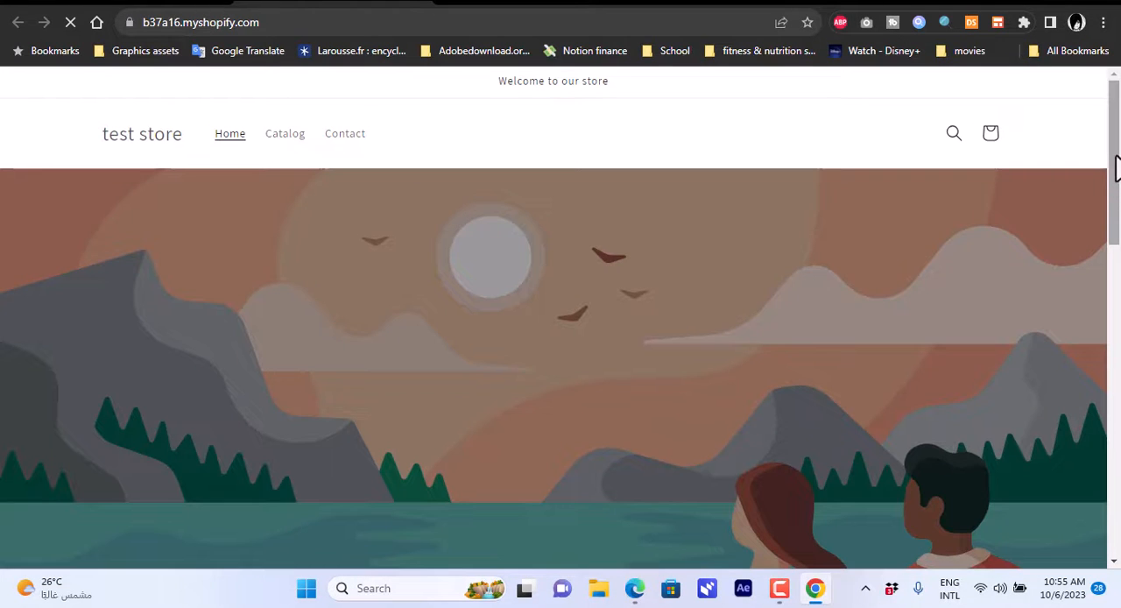
left_click_drag(1117, 166, 1117, 396)
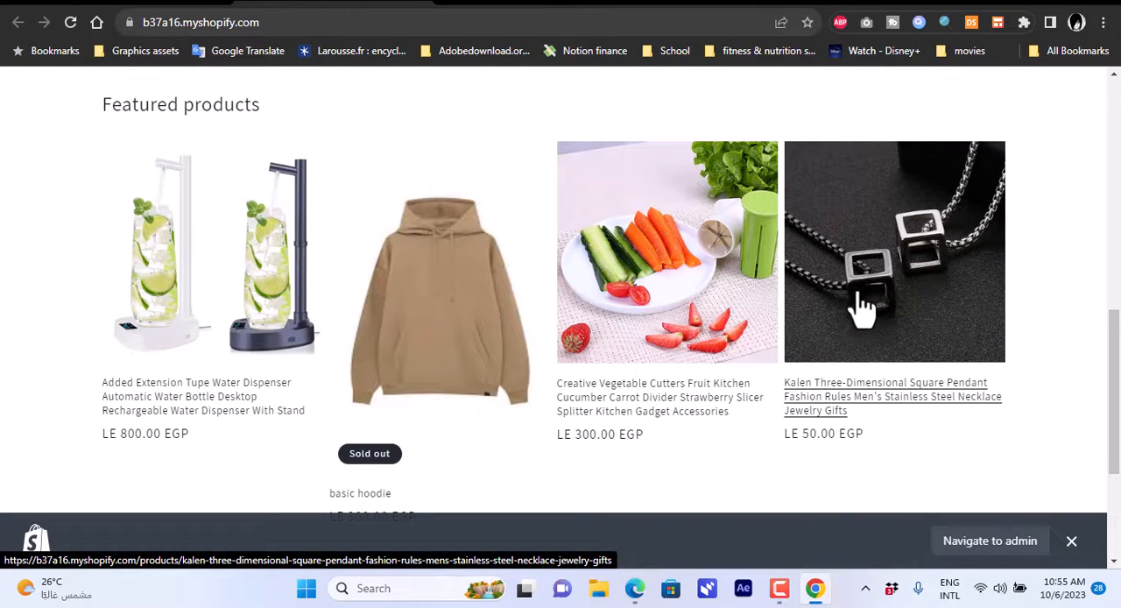
left_click(885, 297)
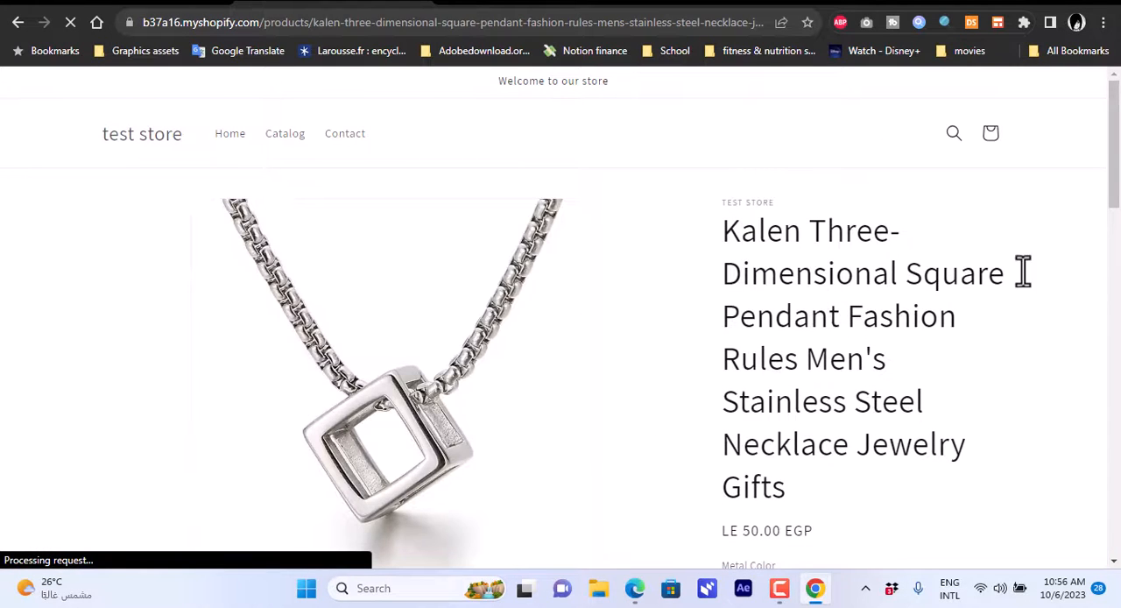
Choose the KP96897-WGTY metal color on the storefront product page and review the necklace's images, purchase options and specifications.
left_click_drag(1114, 154, 1118, 238)
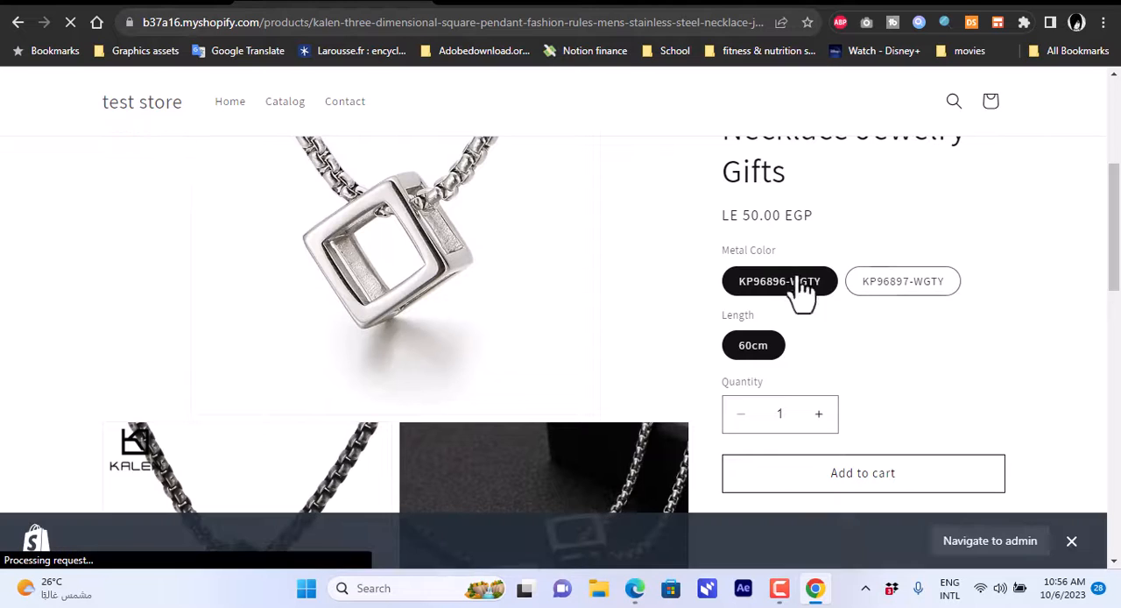
left_click(886, 282)
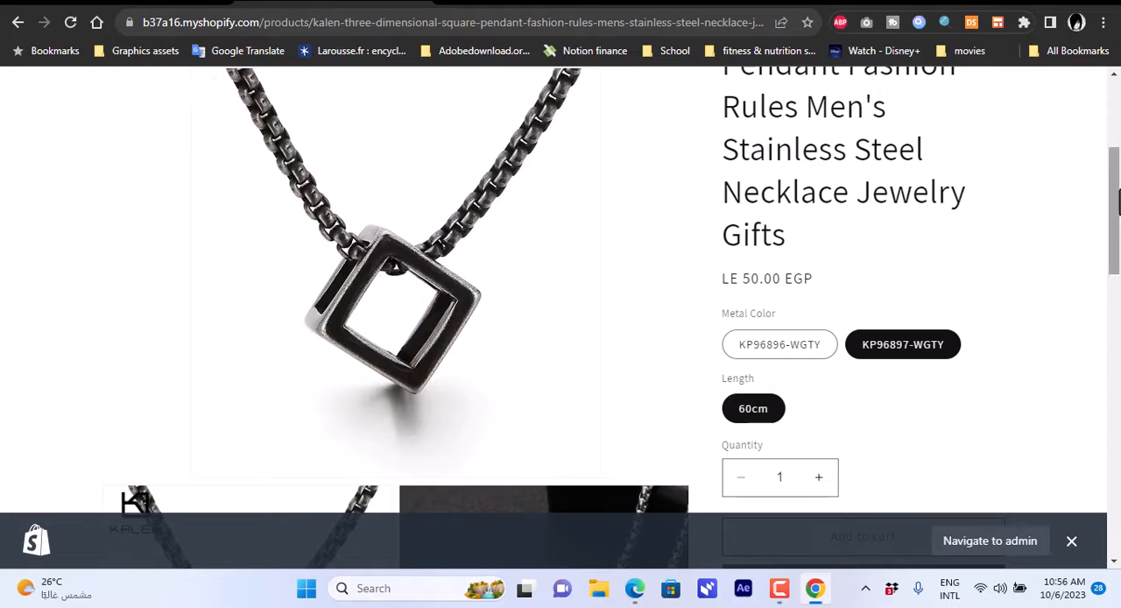
left_click_drag(1114, 212, 1118, 144)
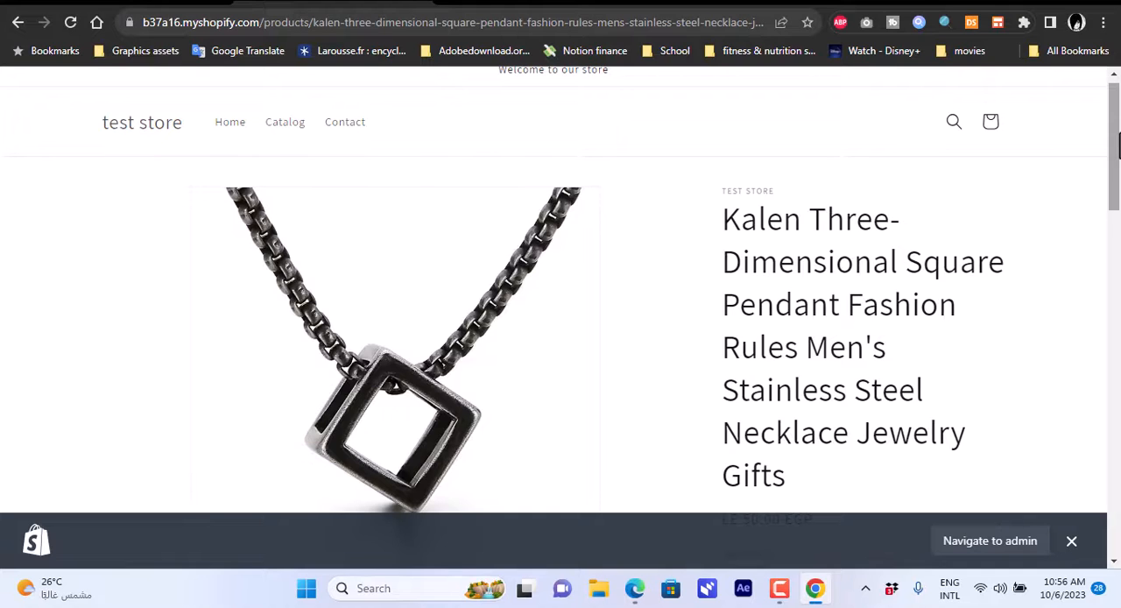
left_click_drag(1118, 145, 1119, 273)
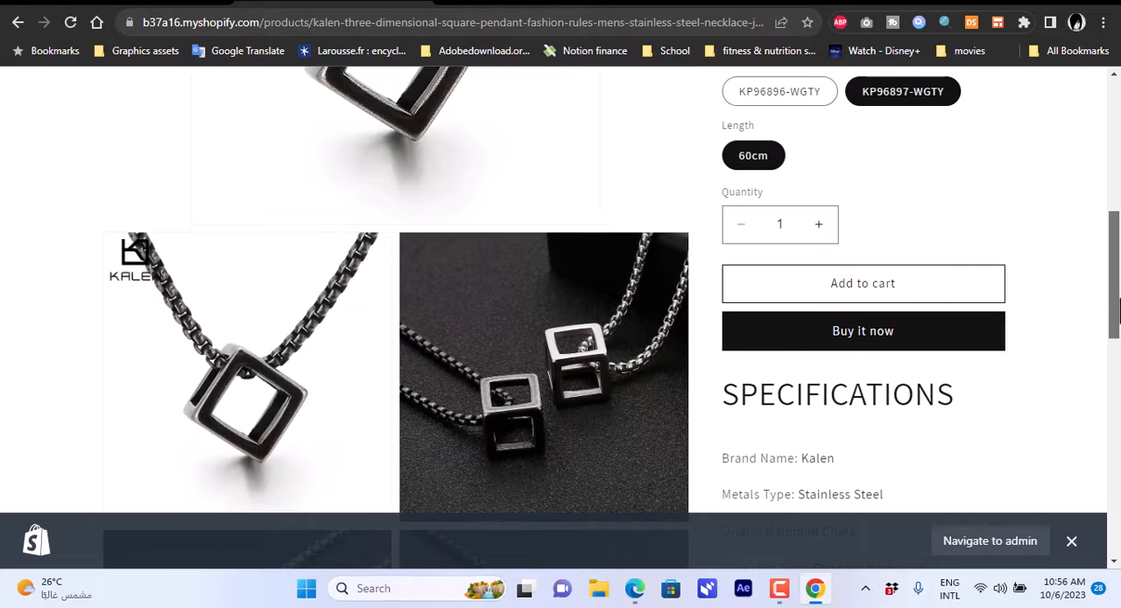
left_click_drag(1118, 302, 1118, 171)
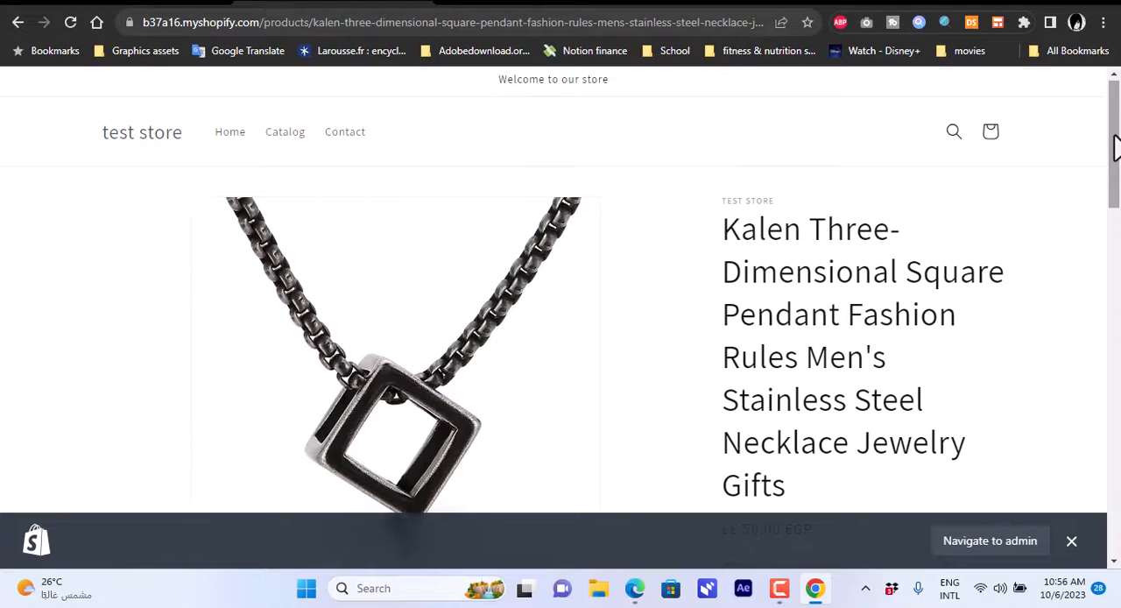
Switch to the DSers import list and push the milk frothing pitcher to the b37a16 store, published to the Online Store with only its specifications.
left_click(506, 7)
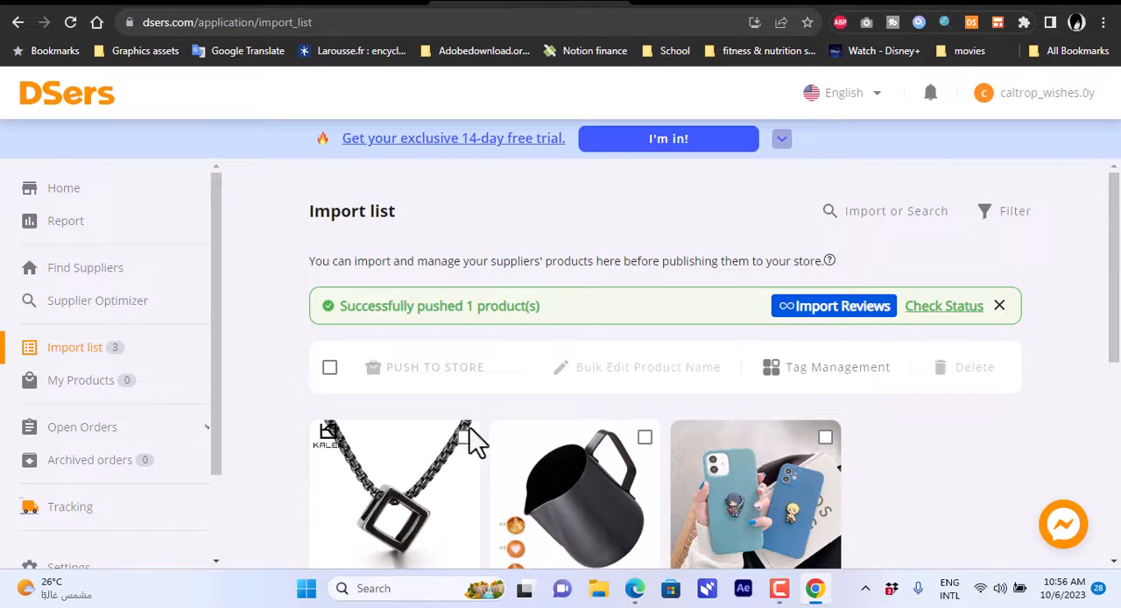
left_click_drag(1118, 317, 1118, 403)
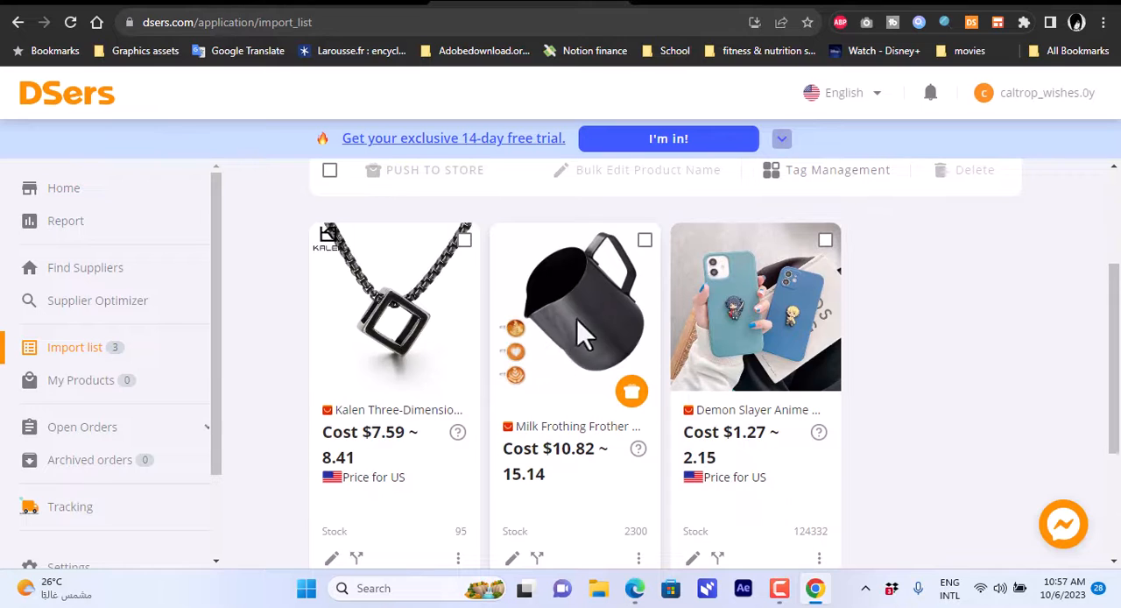
left_click(631, 394)
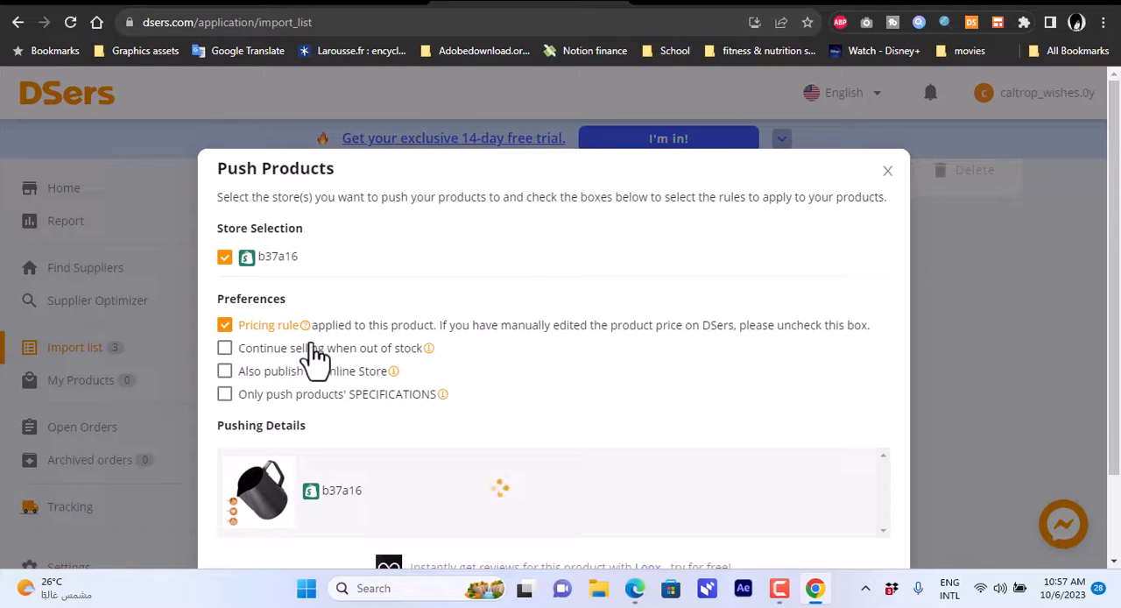
left_click(225, 394)
left_click(225, 373)
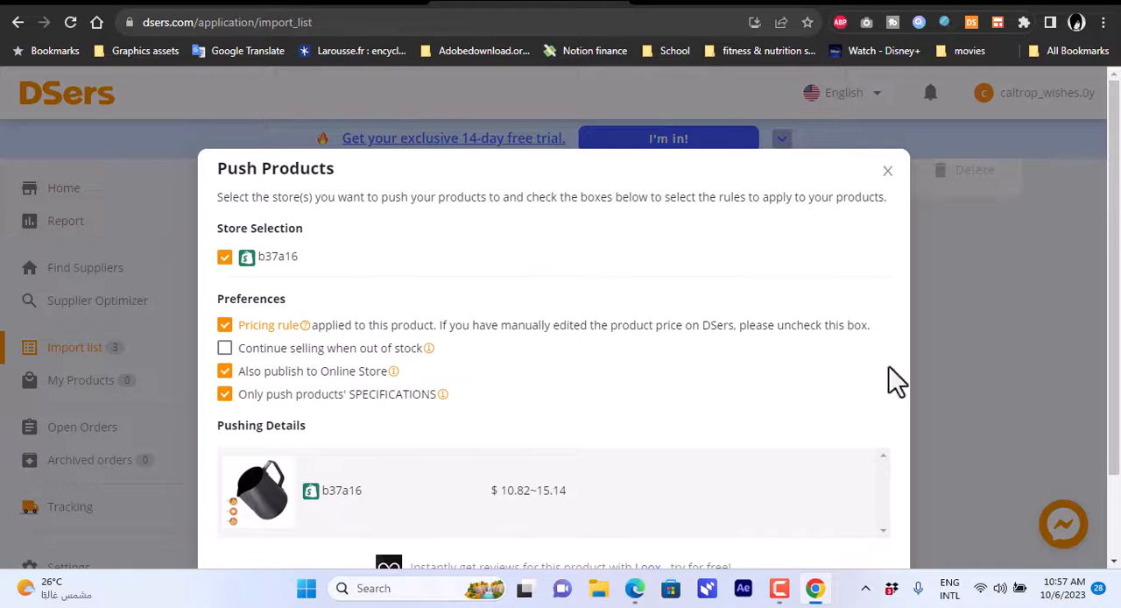
scroll(858, 421, "down", 2)
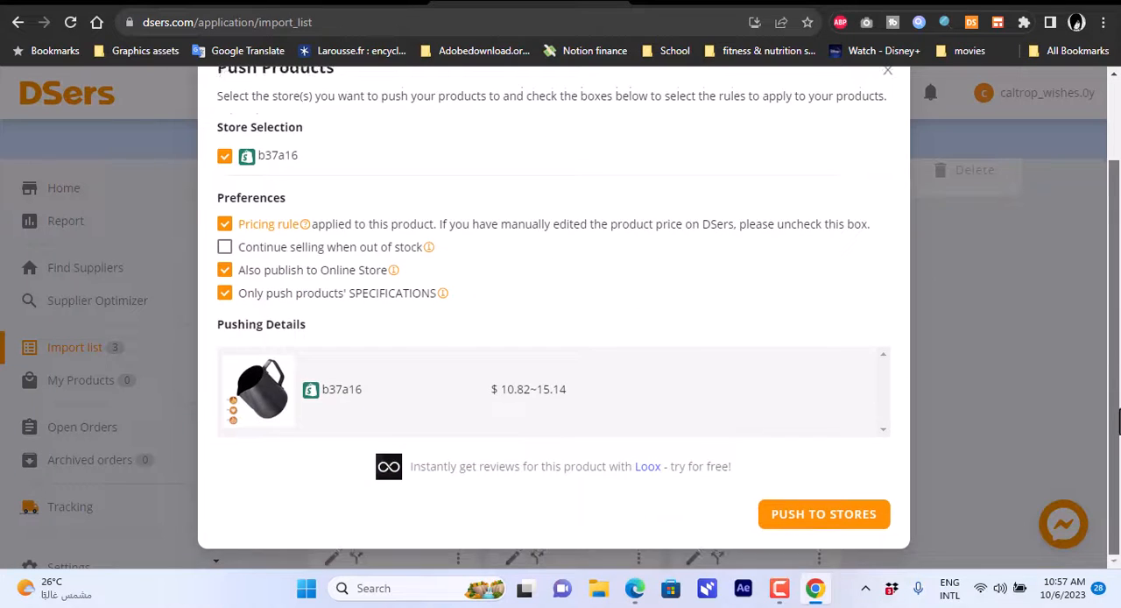
left_click(831, 512)
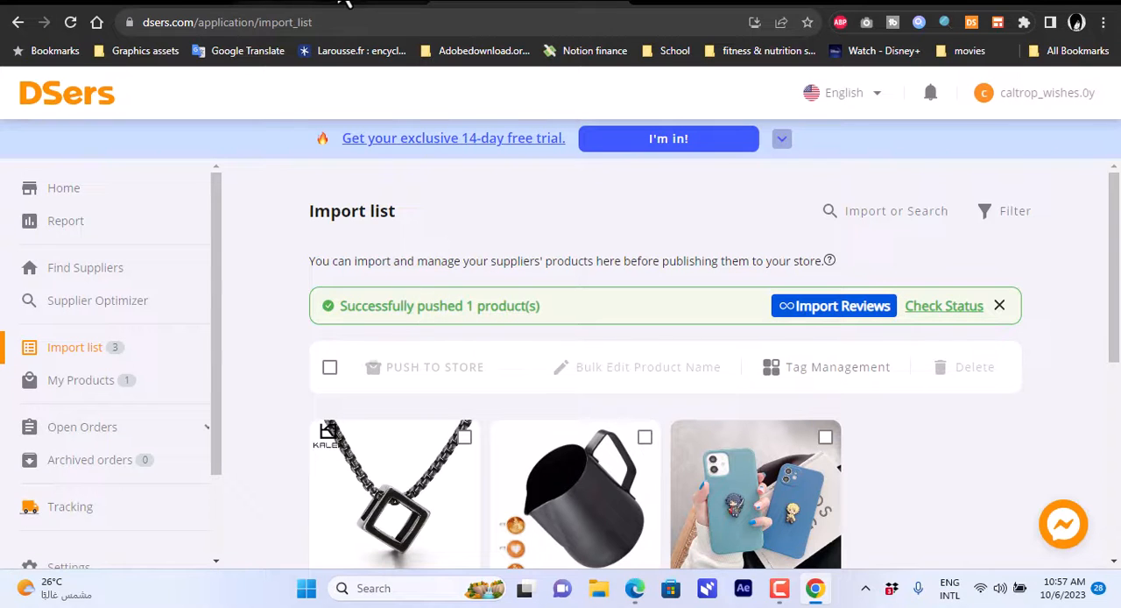
Return to the Shopify admin and look for the milk frothing pitcher in the store's product list.
left_click(164, 4)
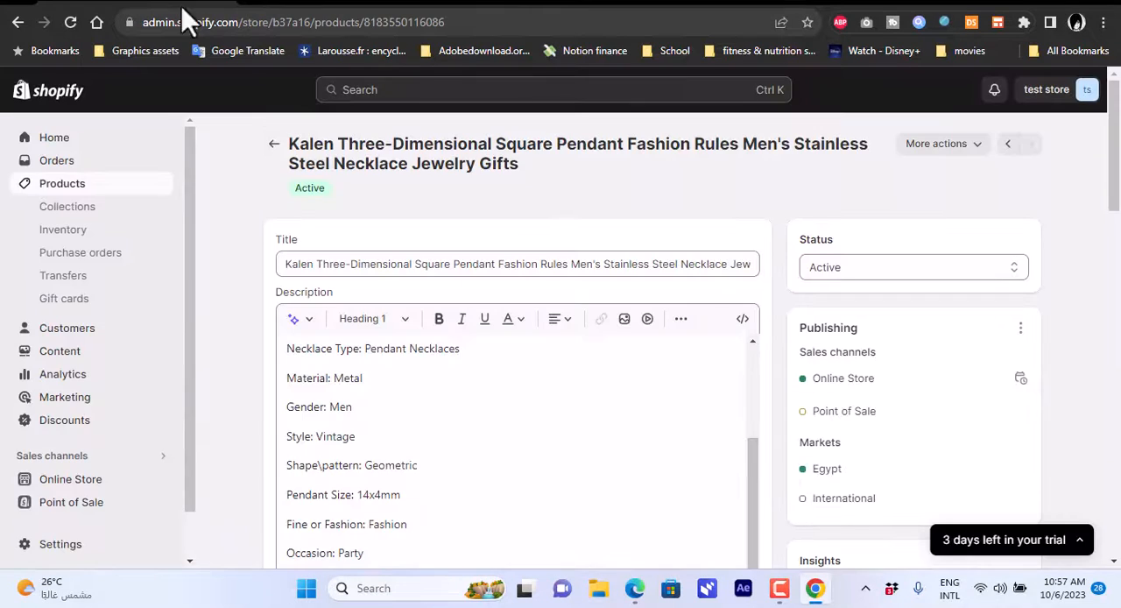
left_click(63, 186)
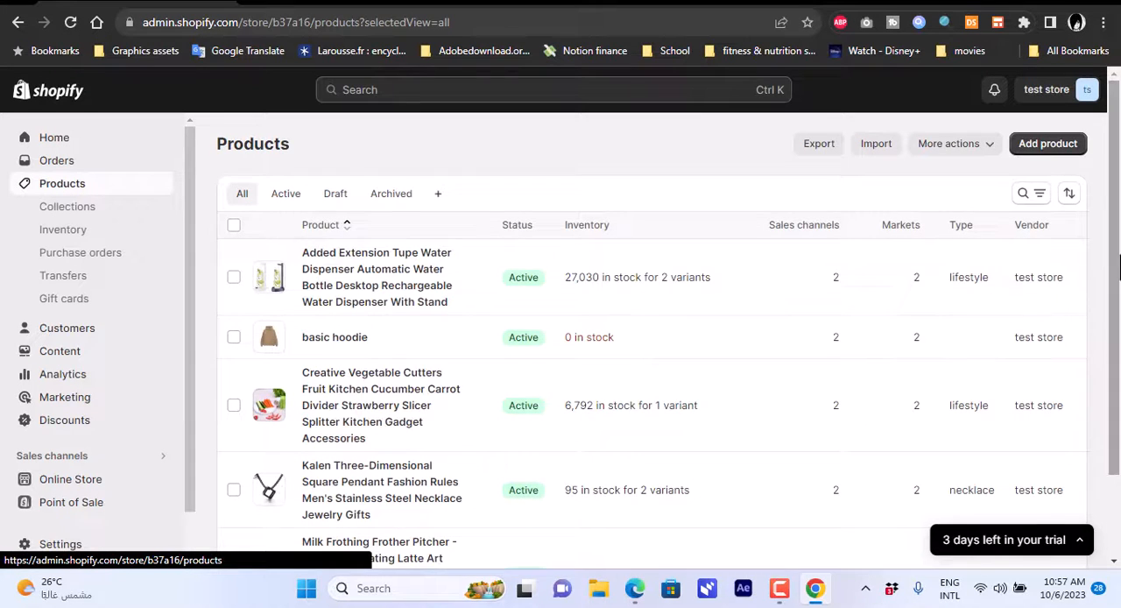
scroll(536, 359, "down", 2)
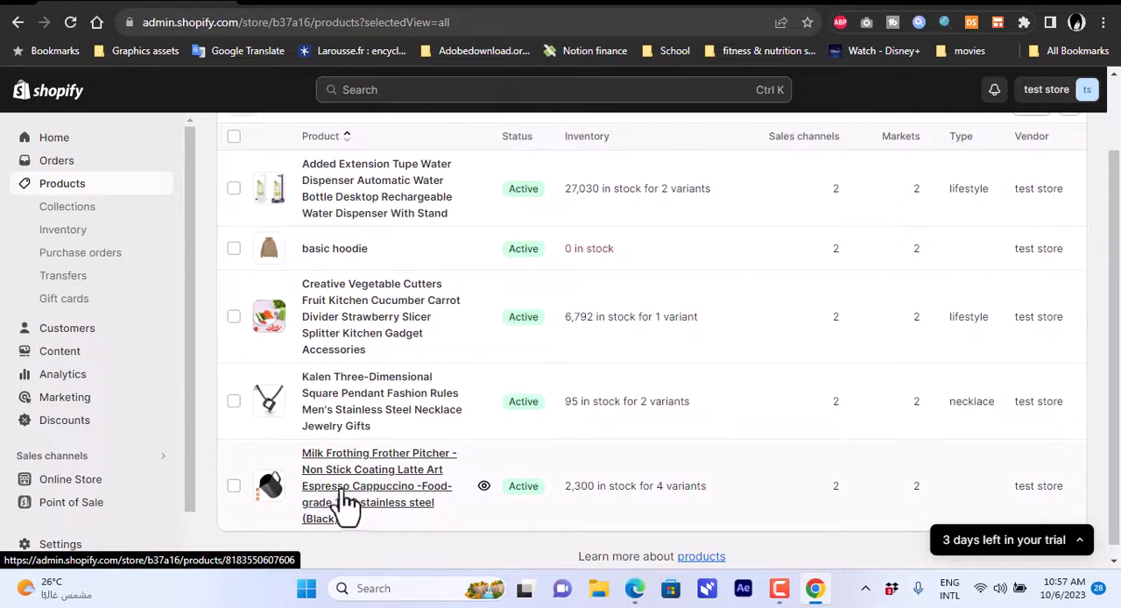